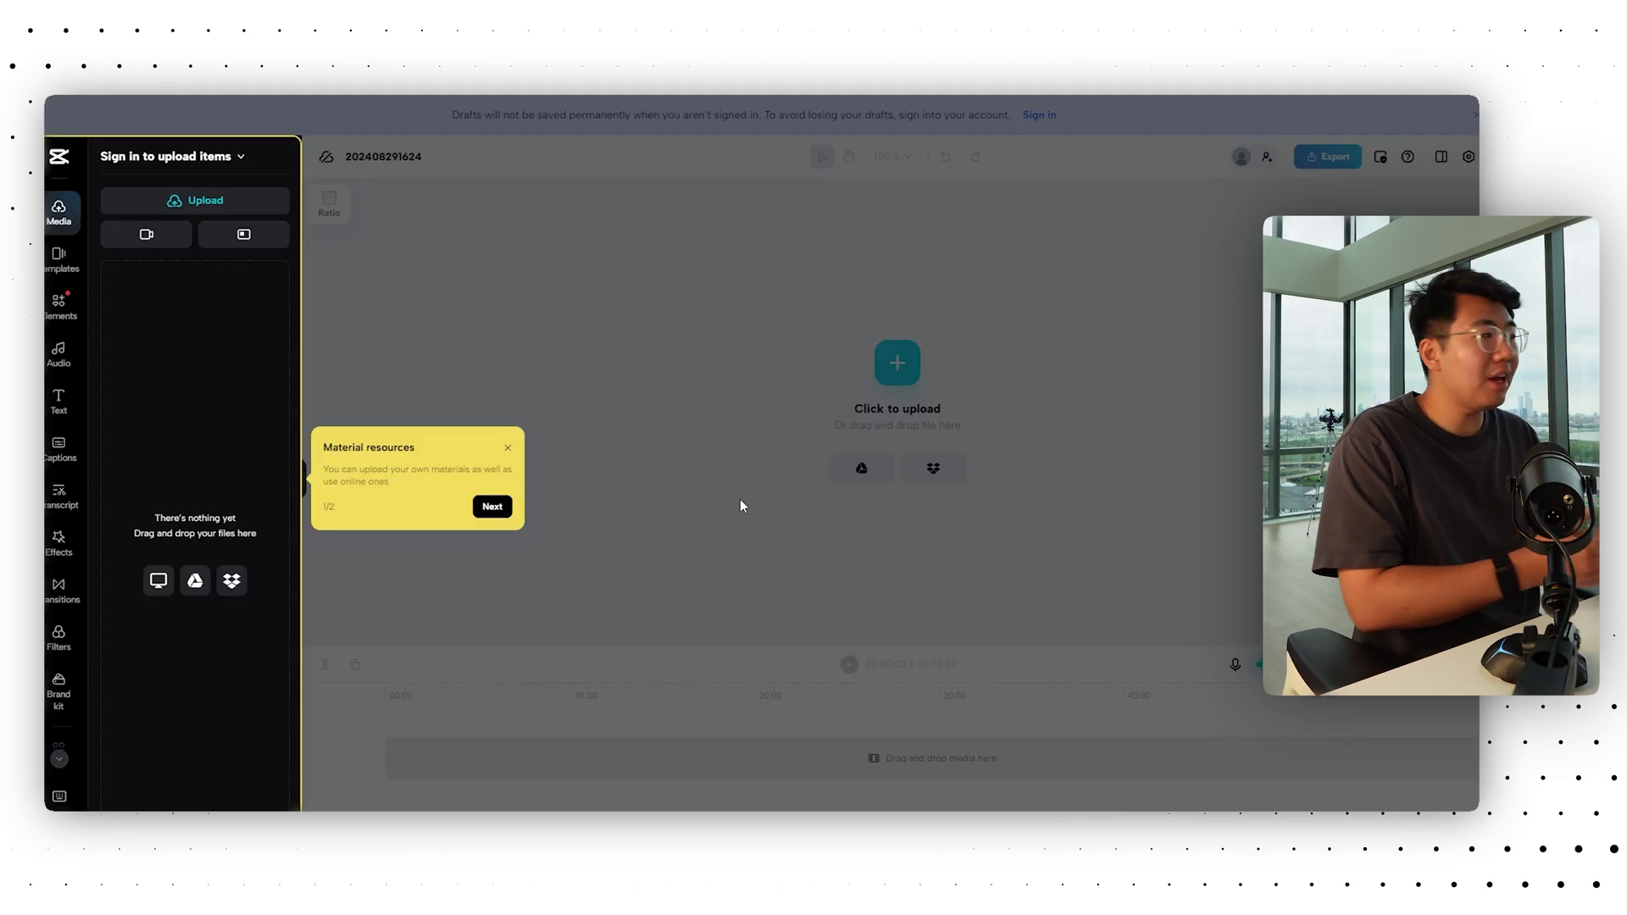
- Click through and close the CapCut tour tips in the new project
left_click(491, 506)
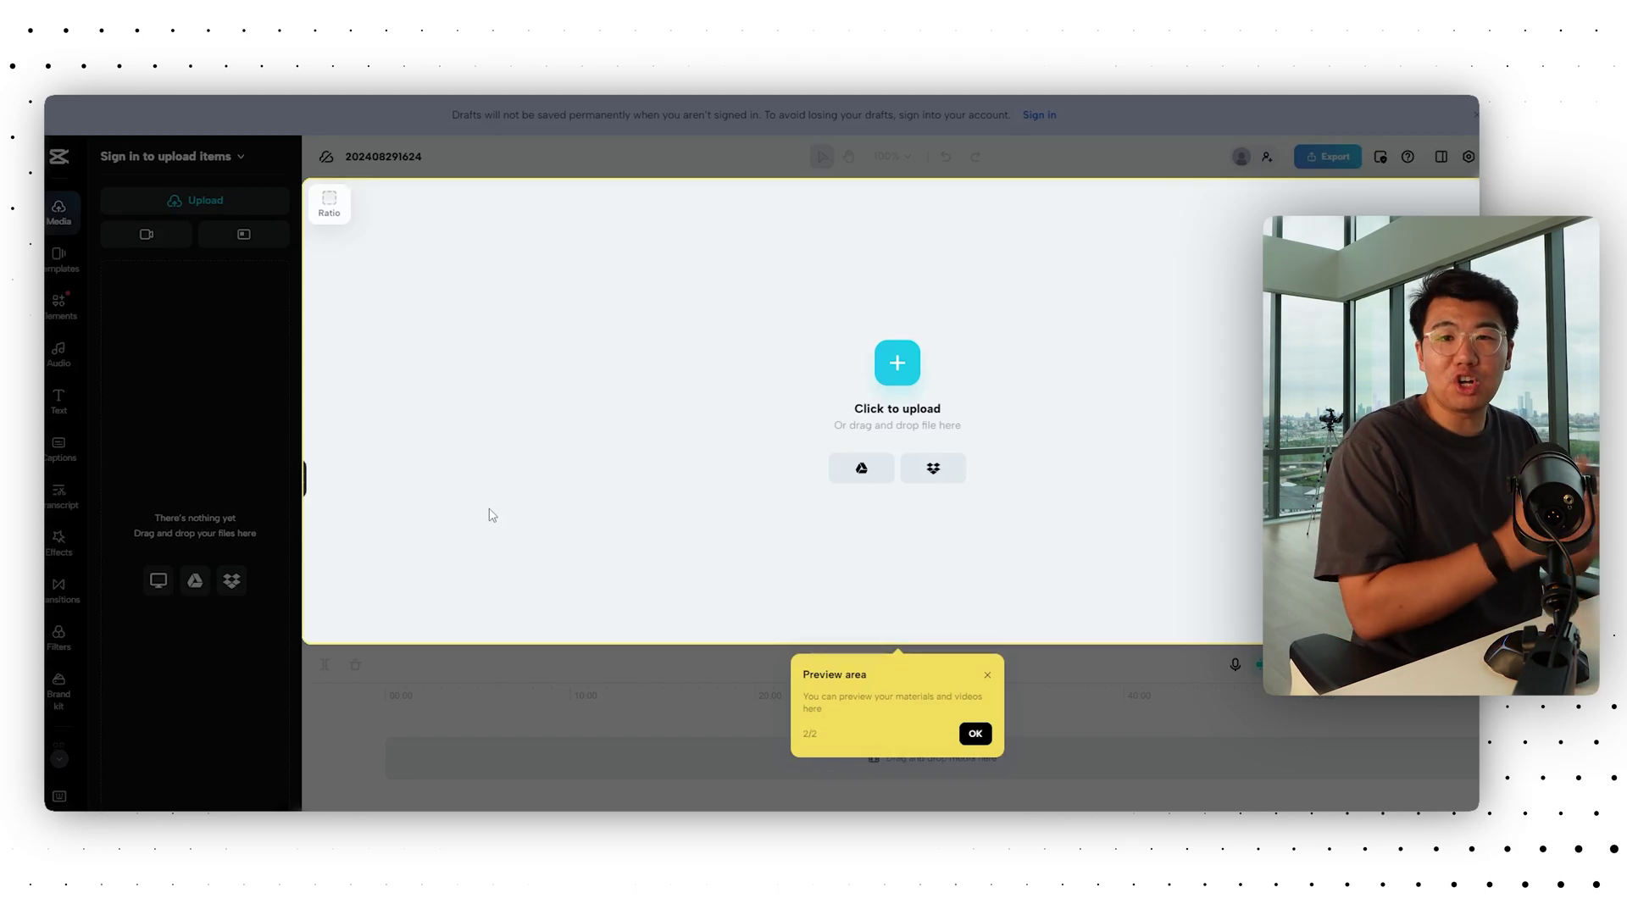
left_click(973, 735)
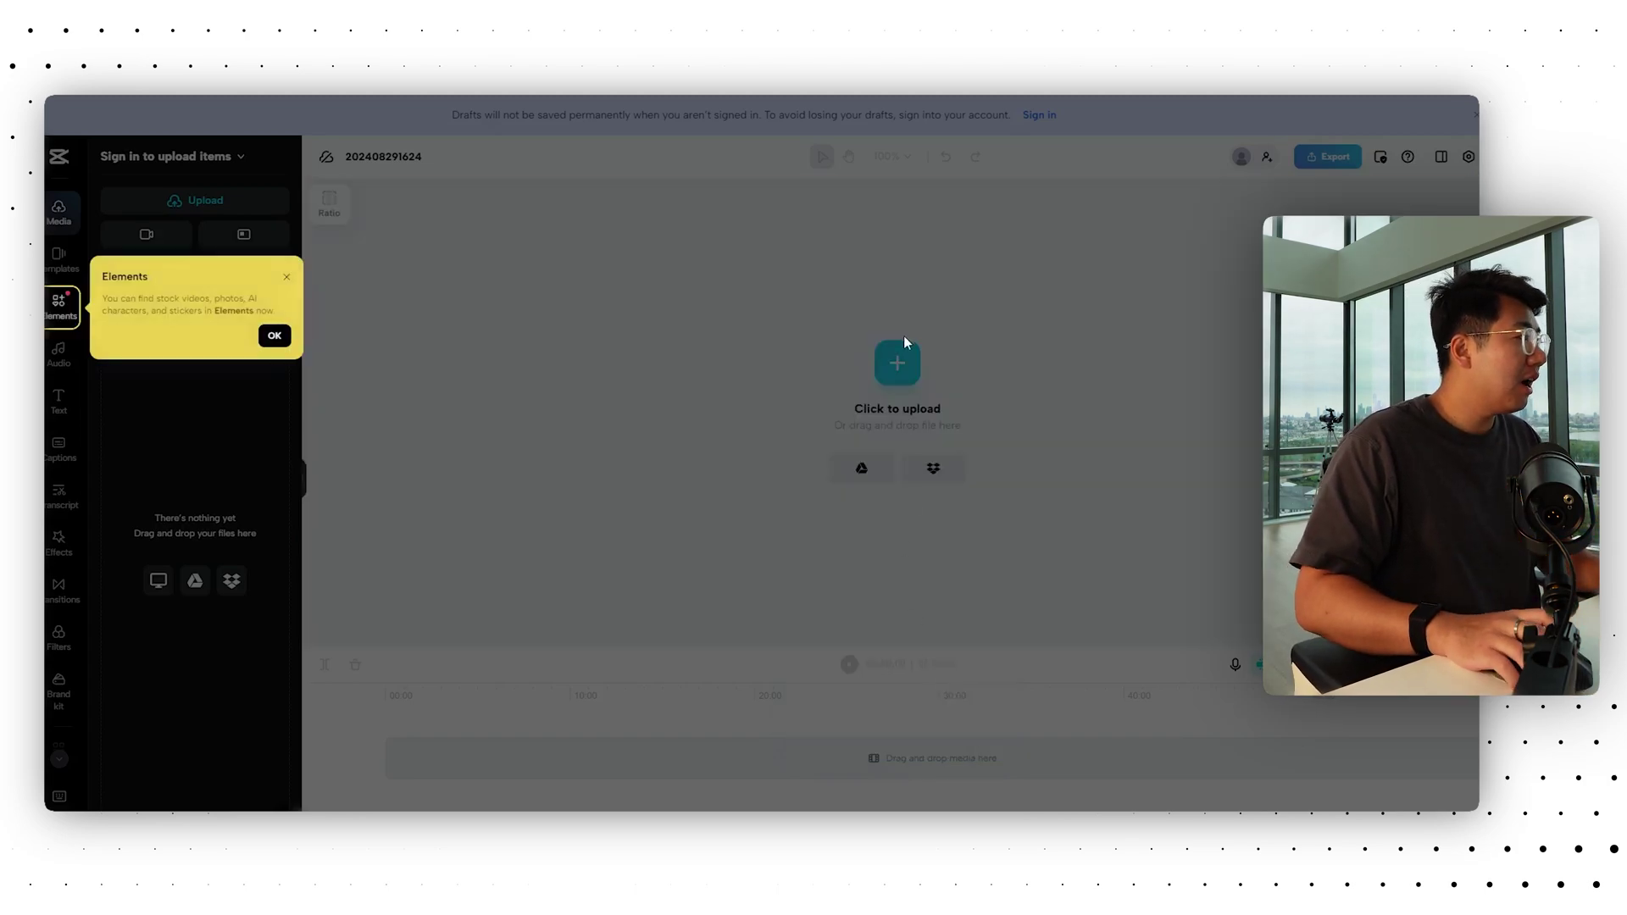
left_click(275, 338)
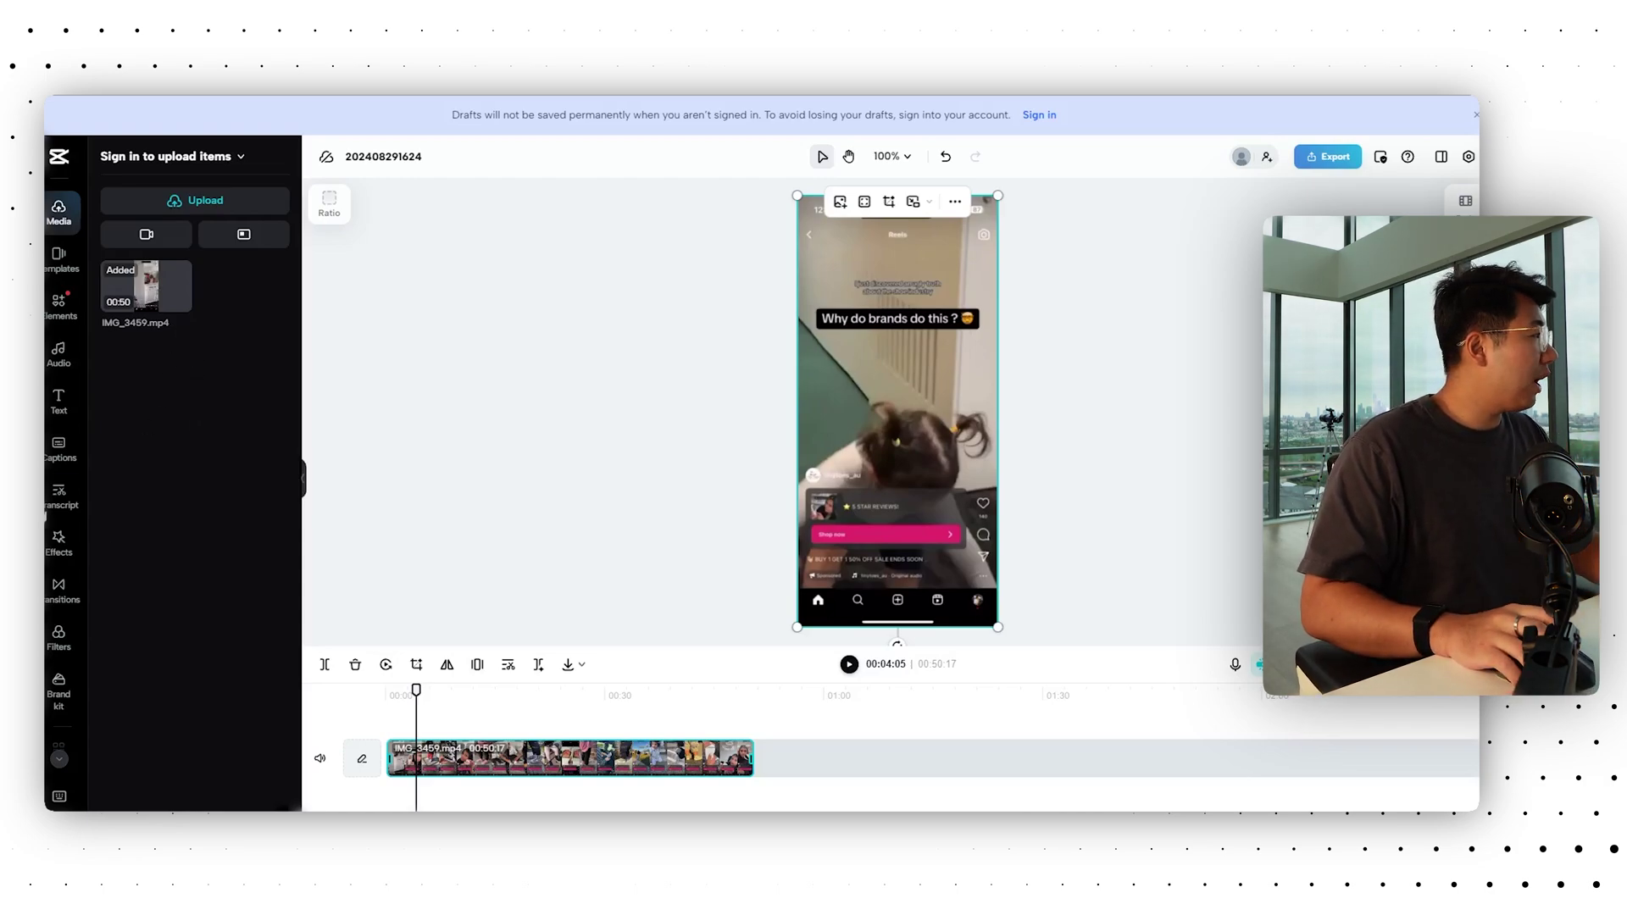
- Transcribe the clip's speech, generate captions from it, and bring up the caption export options
left_click(59, 496)
left_click(196, 627)
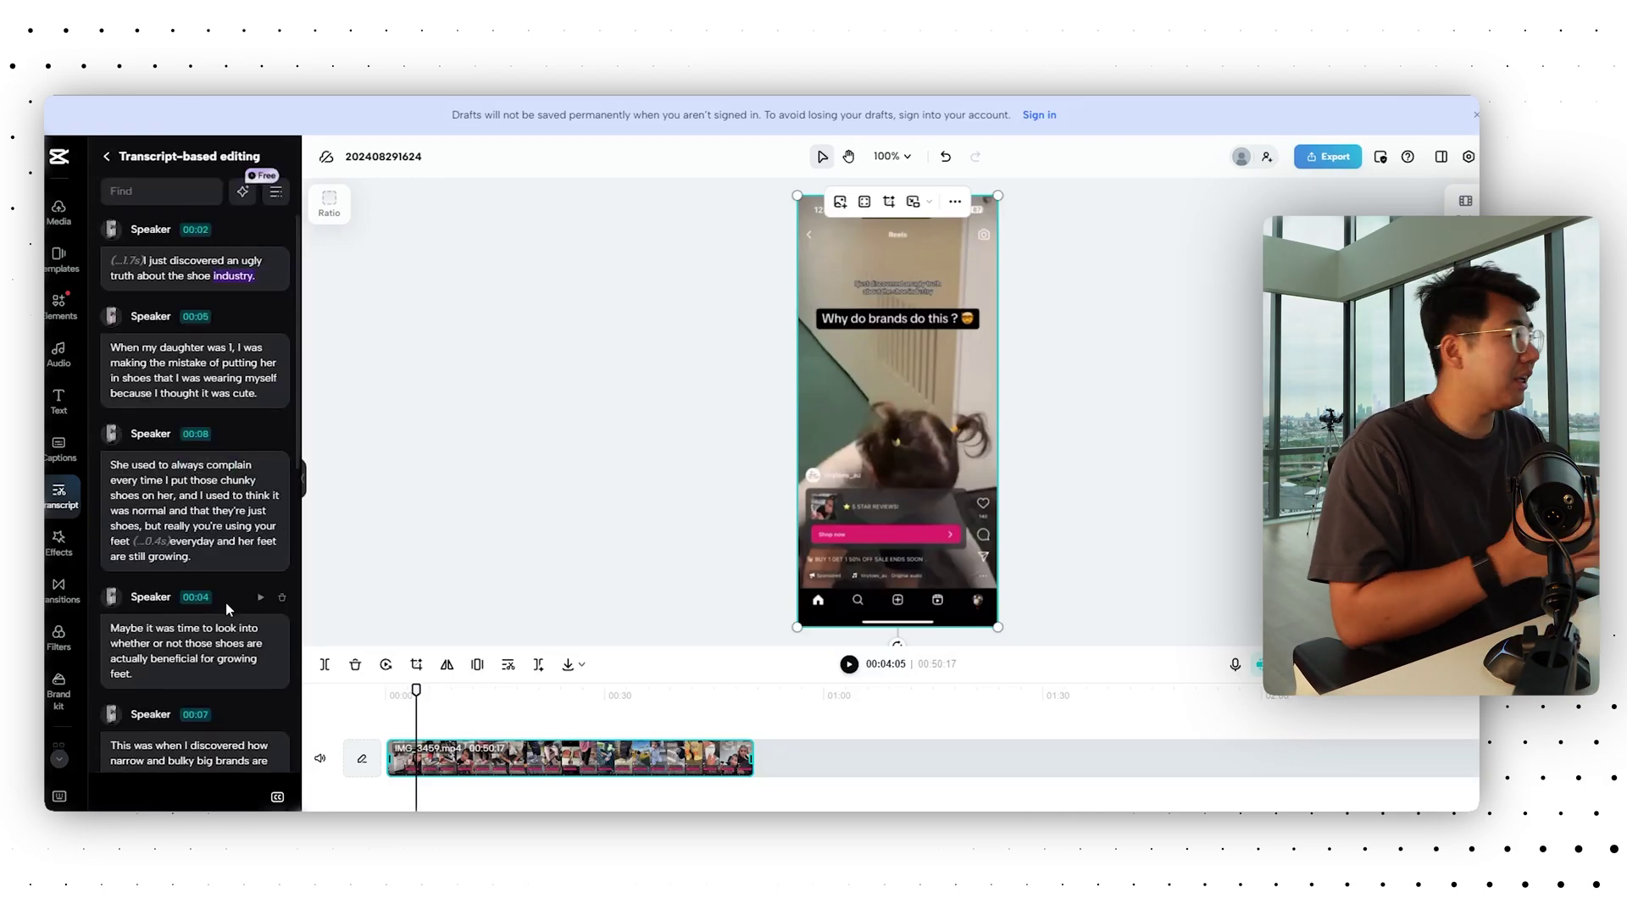
left_click(275, 798)
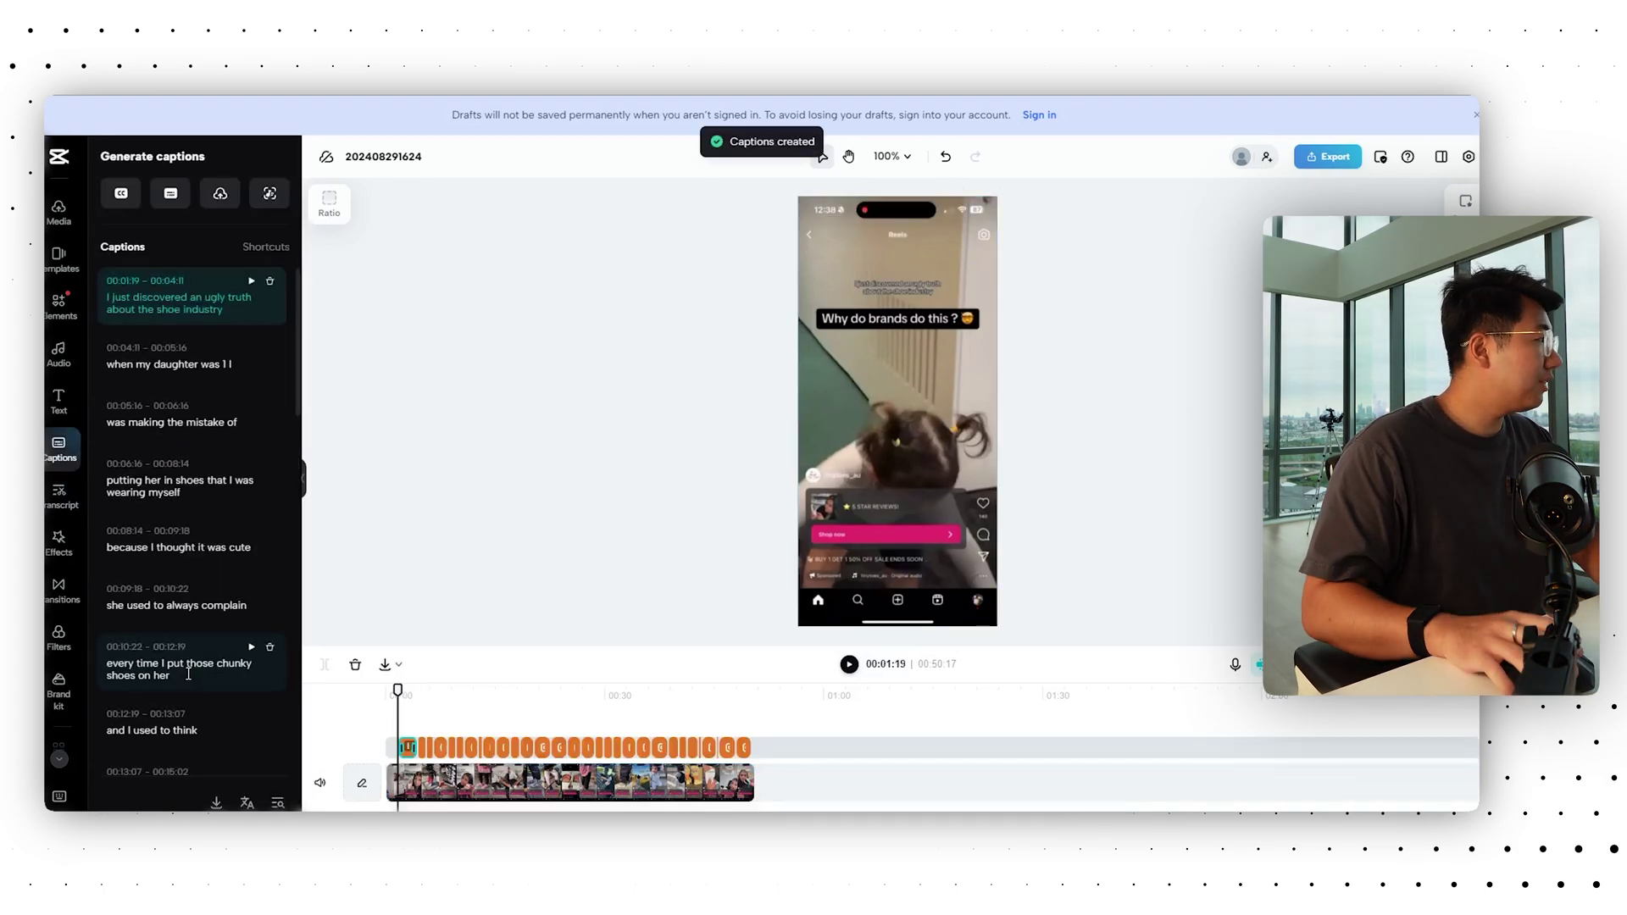
left_click(216, 802)
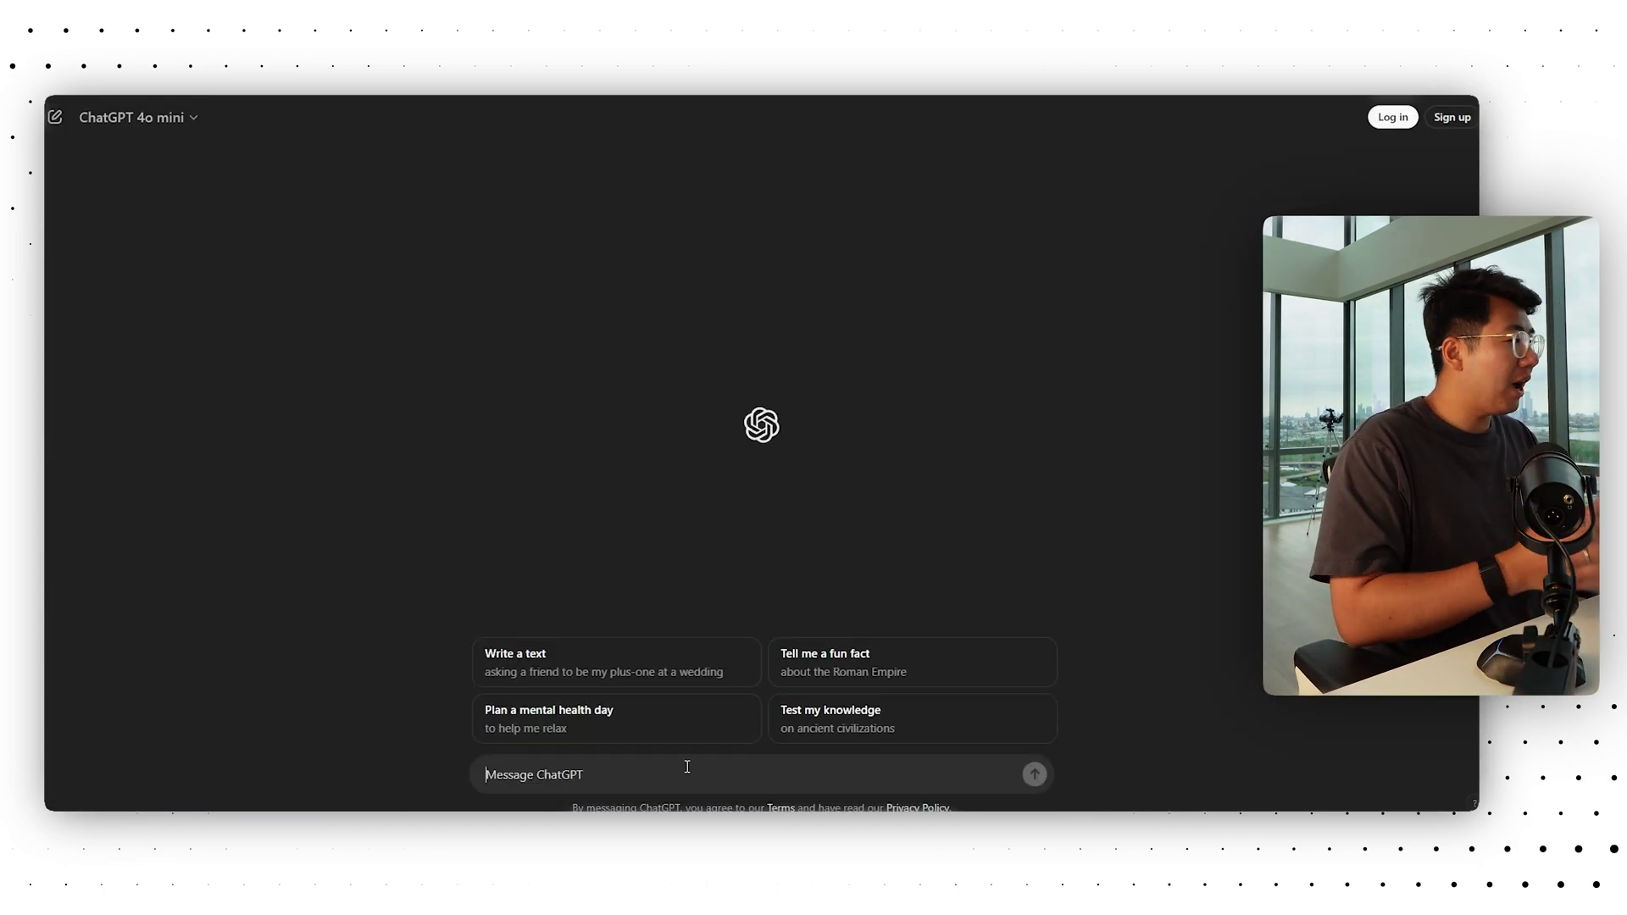
- Paste the transcript into ChatGPT and request a first-person rewrite as a mom recommending via FaceTime video
key("ctrl+v")
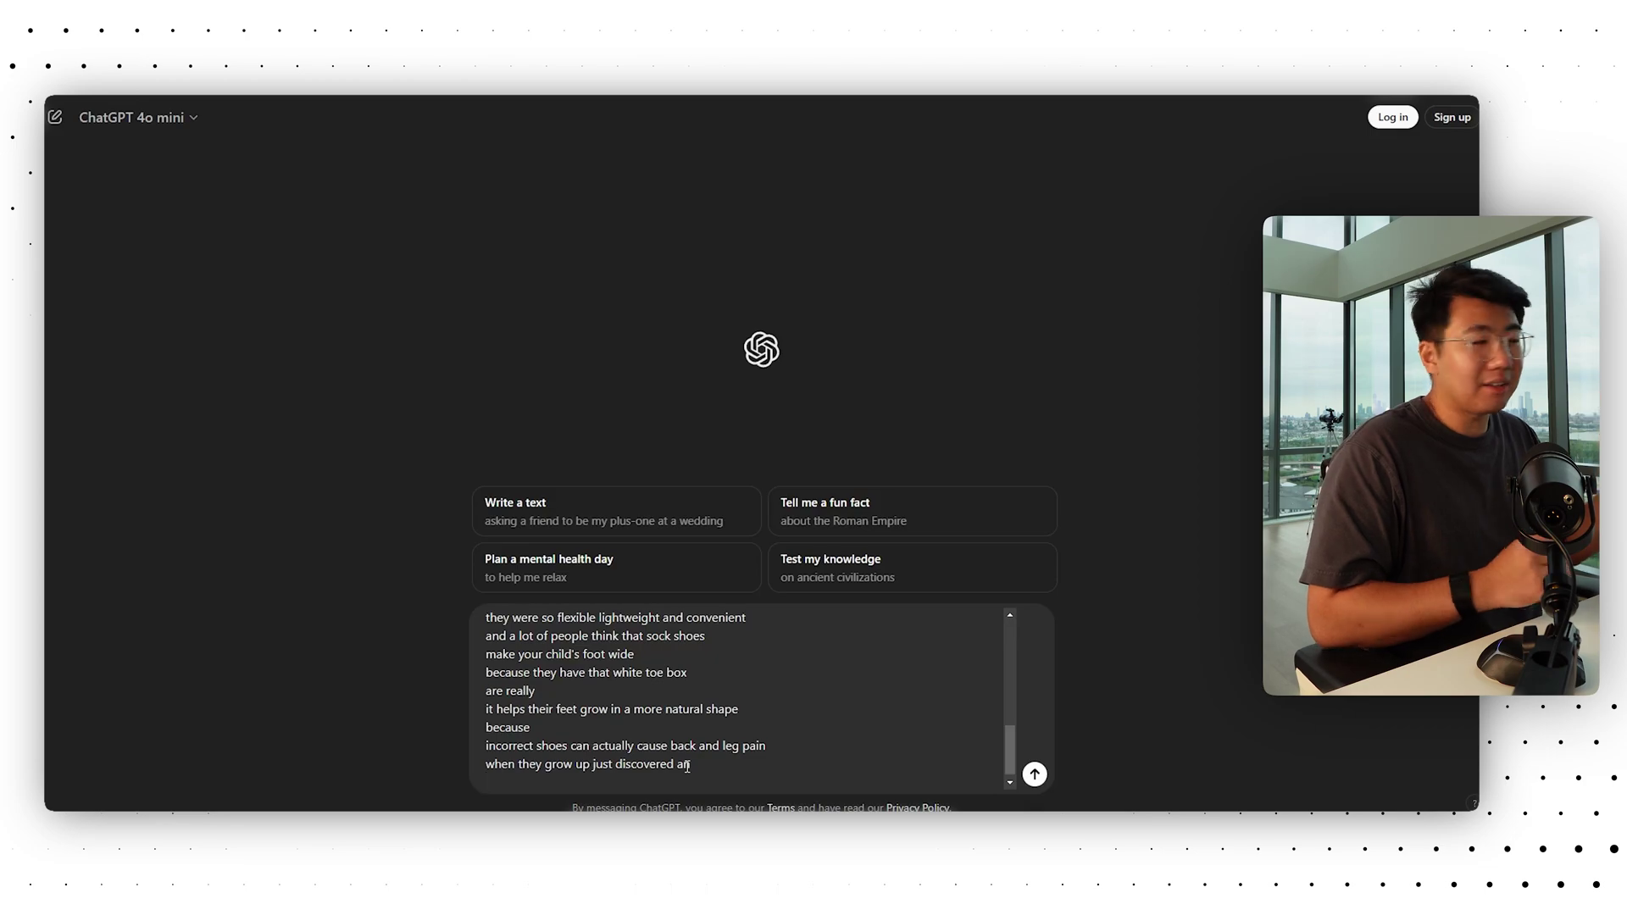
key("BackSpace")
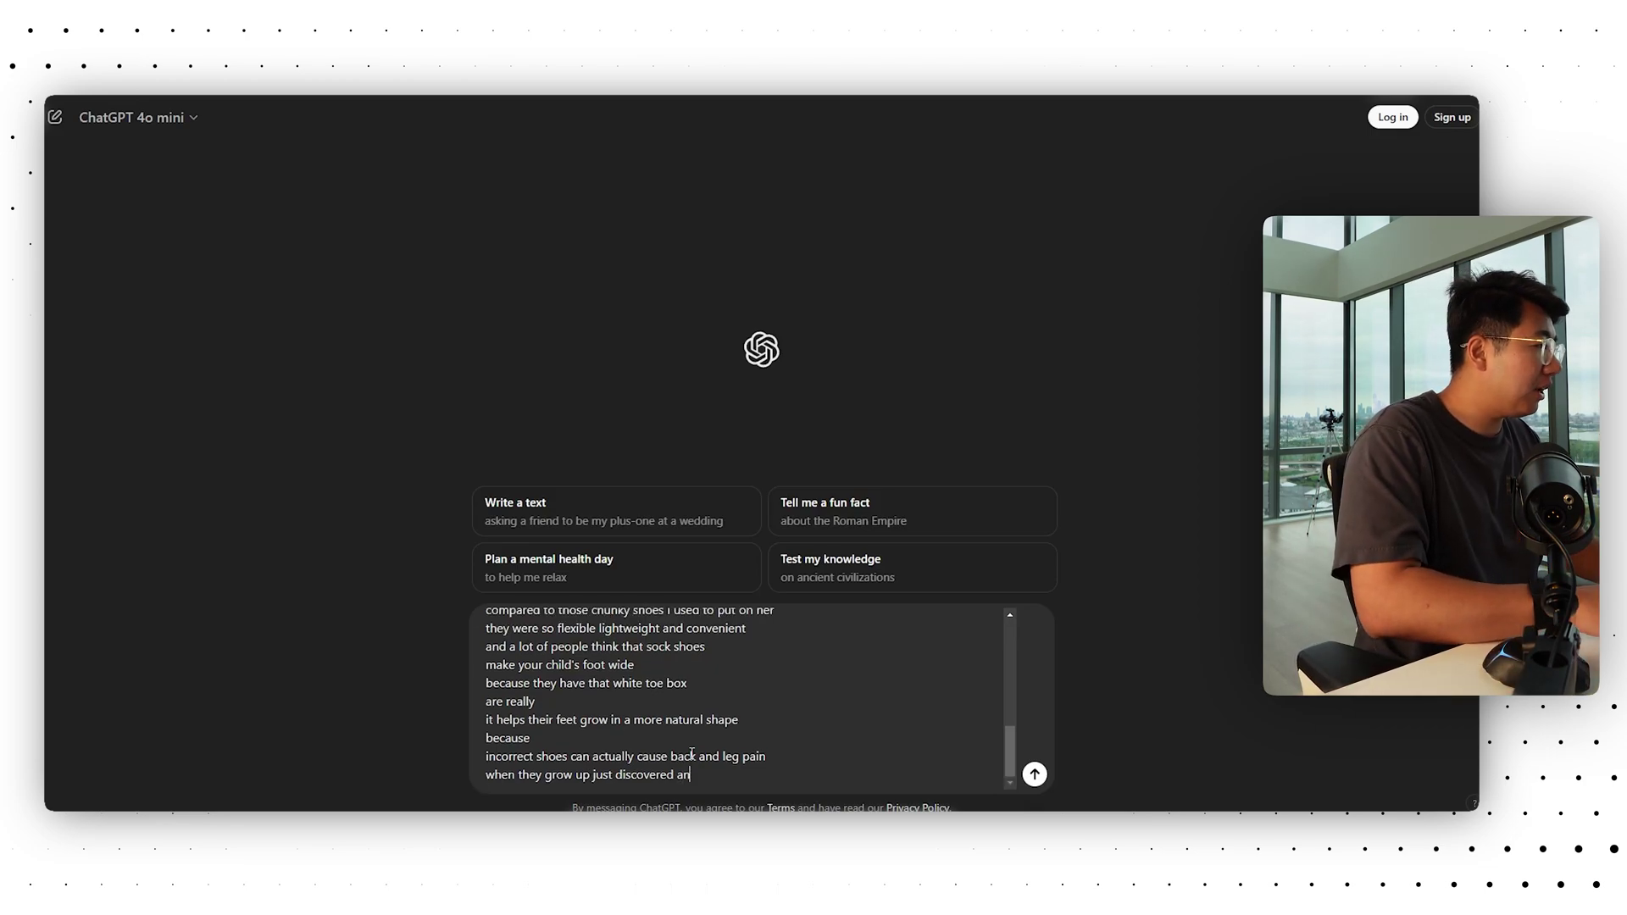
type("\"")
scroll(505, 643, "up", 10)
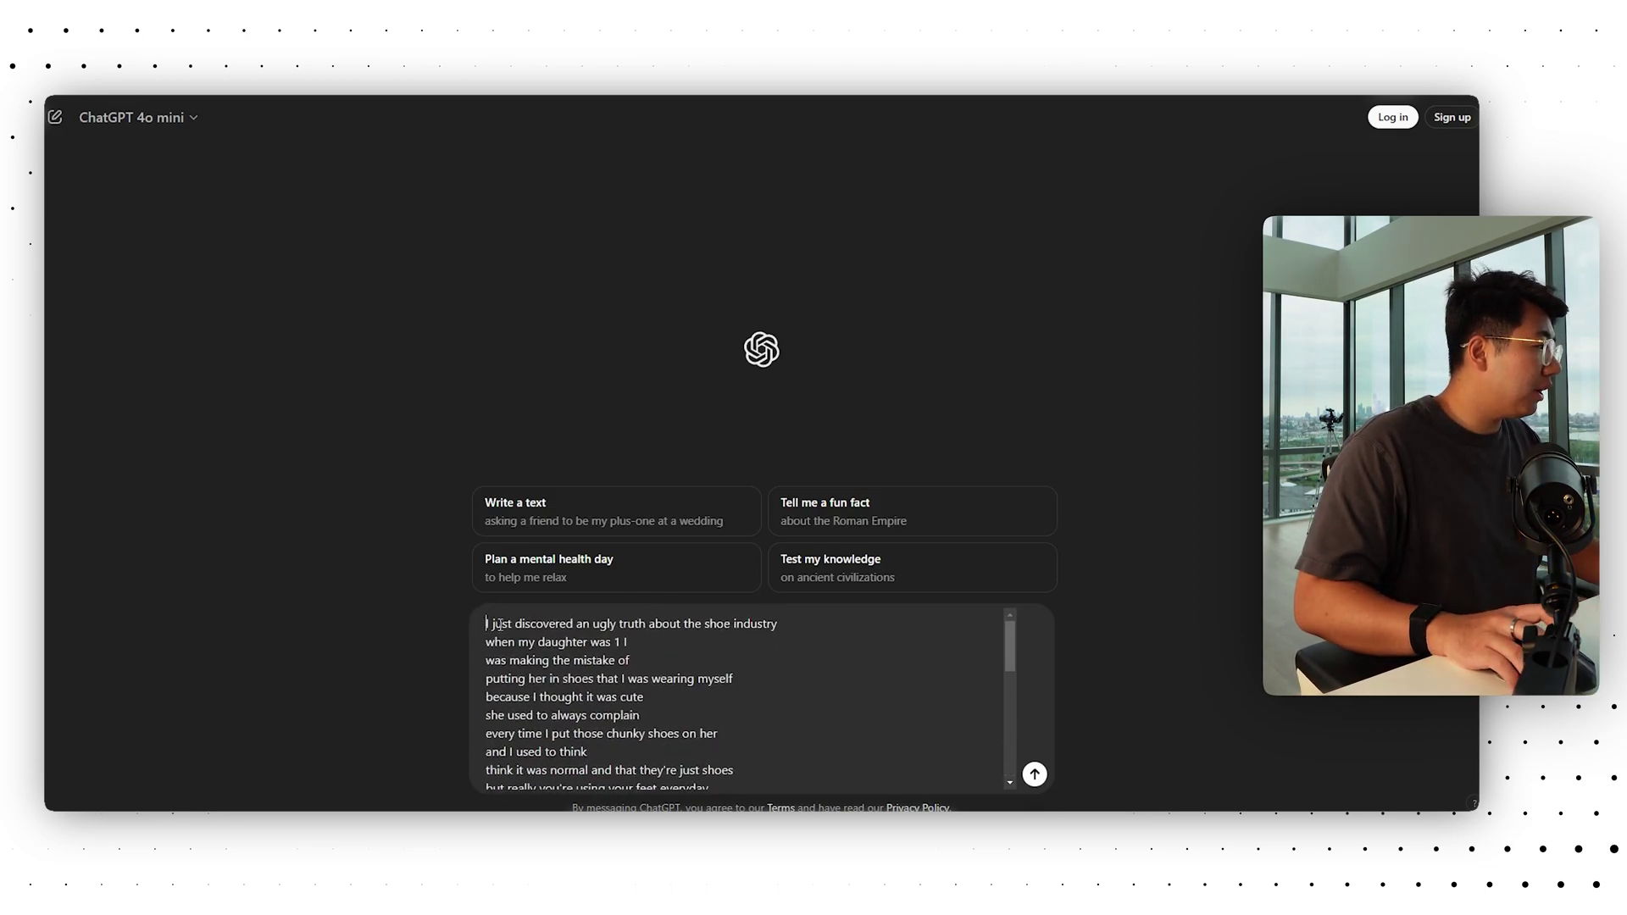
scroll(593, 704, "down", 10)
key("shift+Return")
type("Rewrite this in o")
key("BackSpace")
type("first person view as a mom recommending other moms")
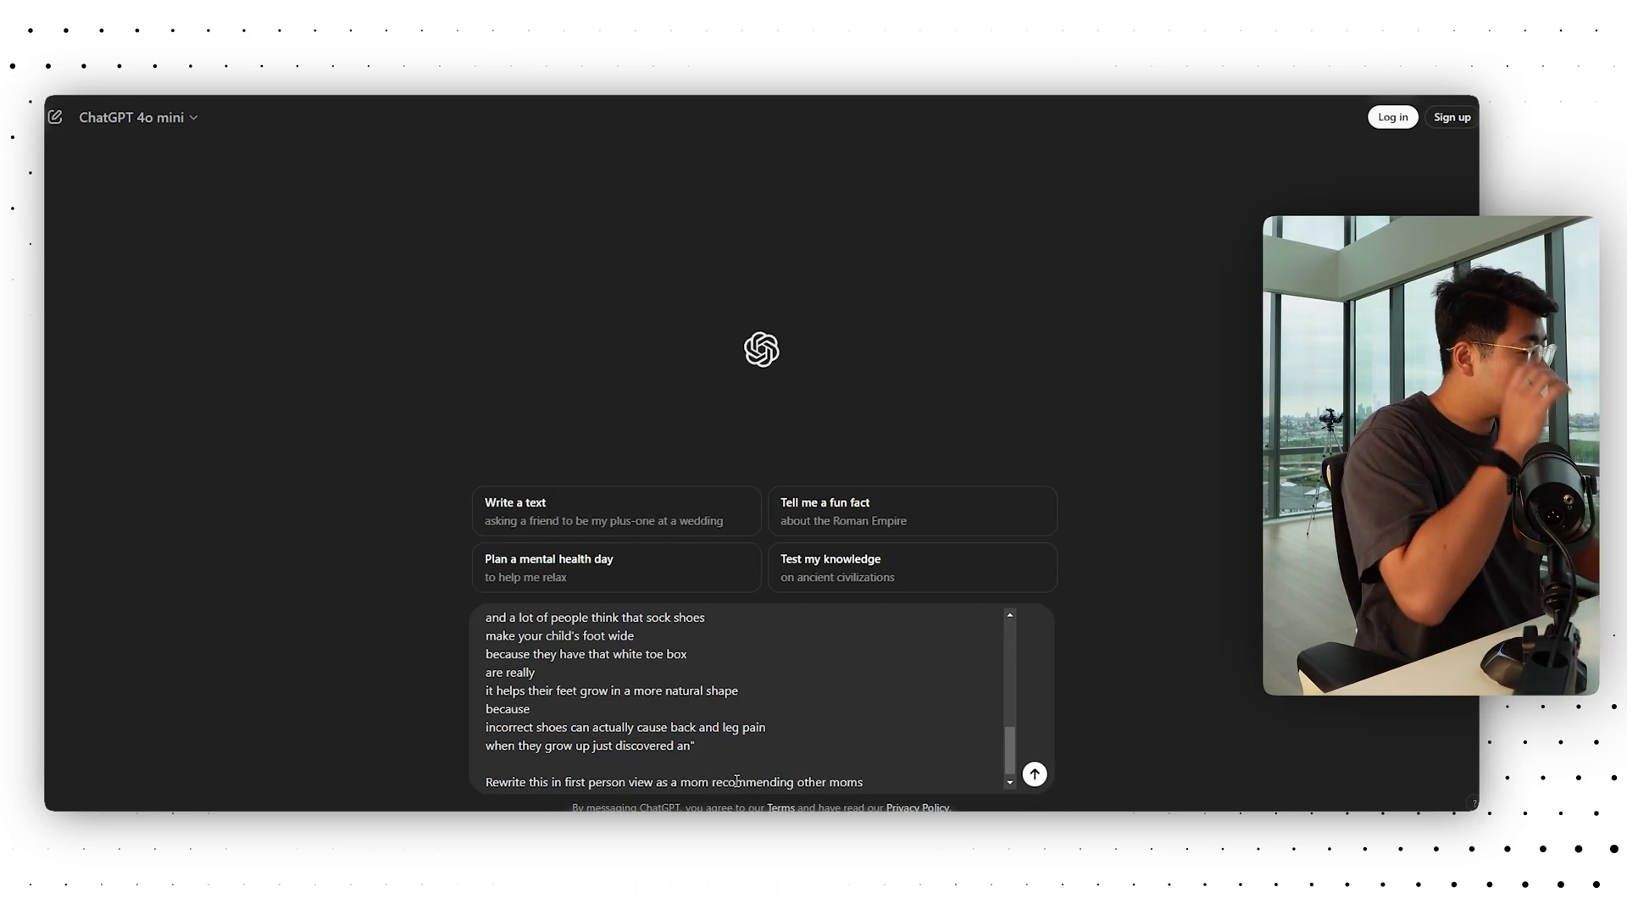
type(" via facetime video")
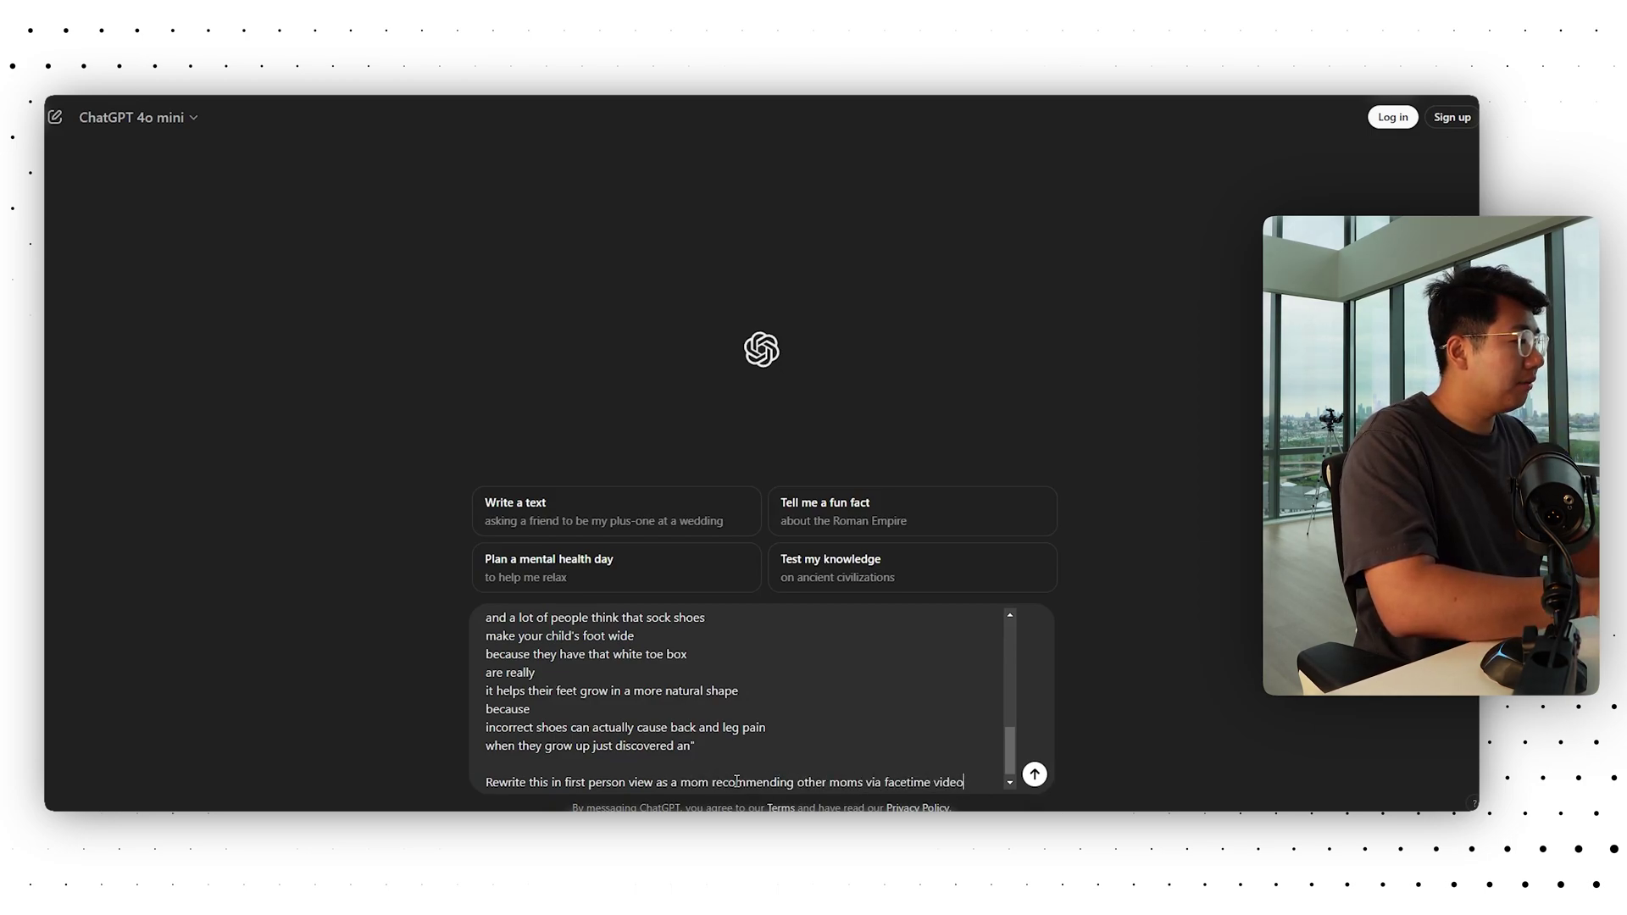
key("Return")
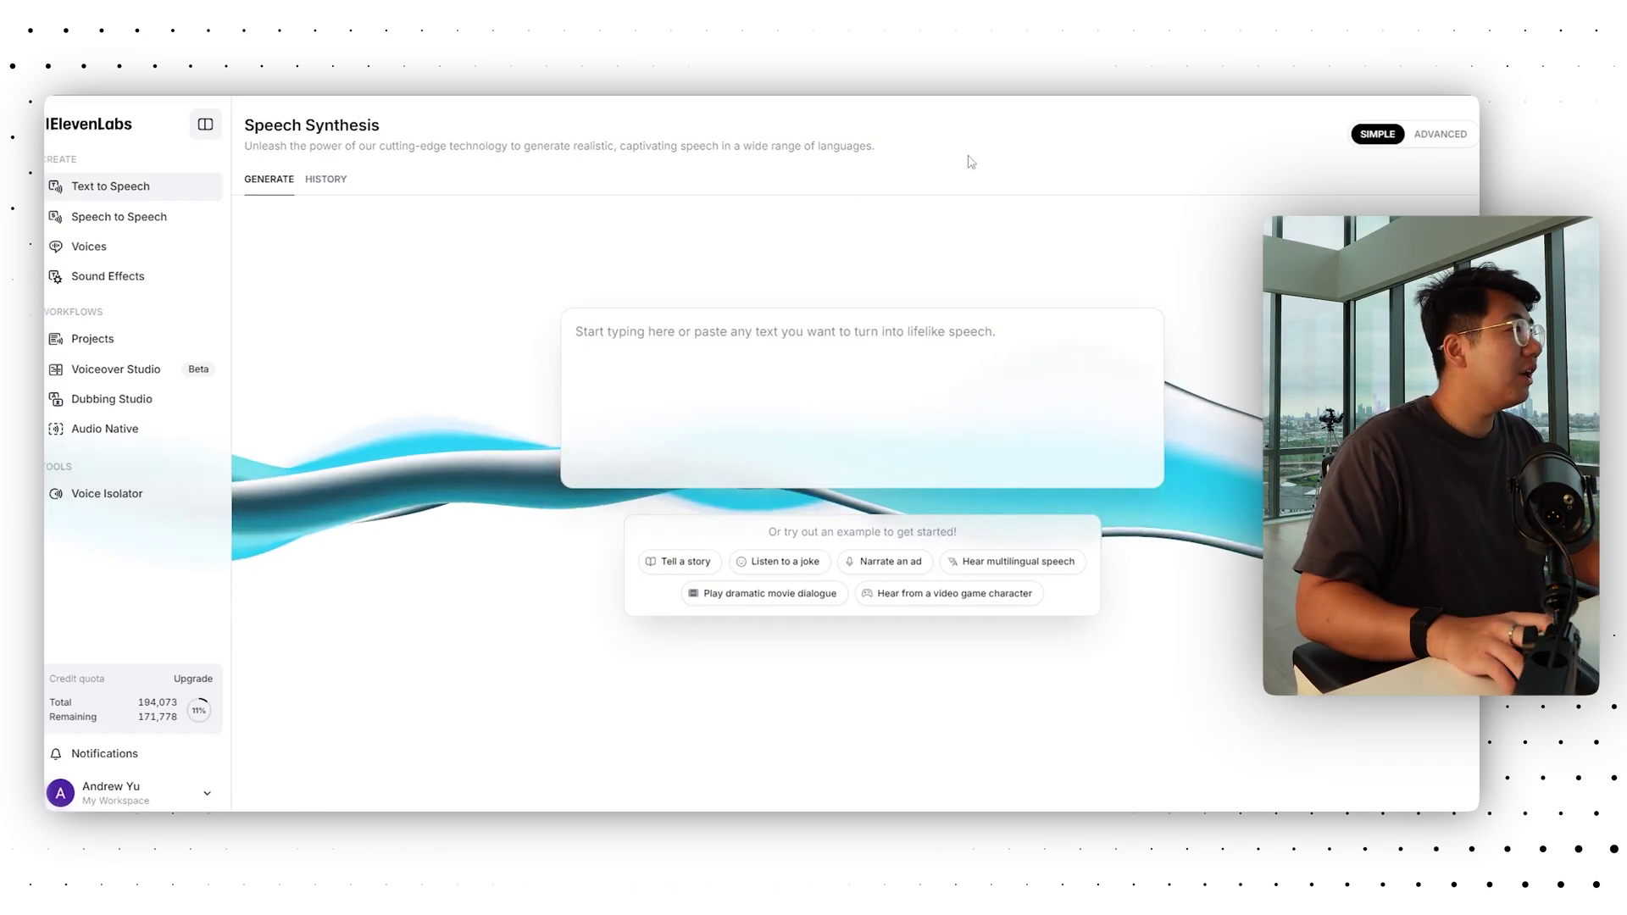
- Copy ChatGPT's rewritten script and paste it into the ElevenLabs speech text box
left_click(767, 389)
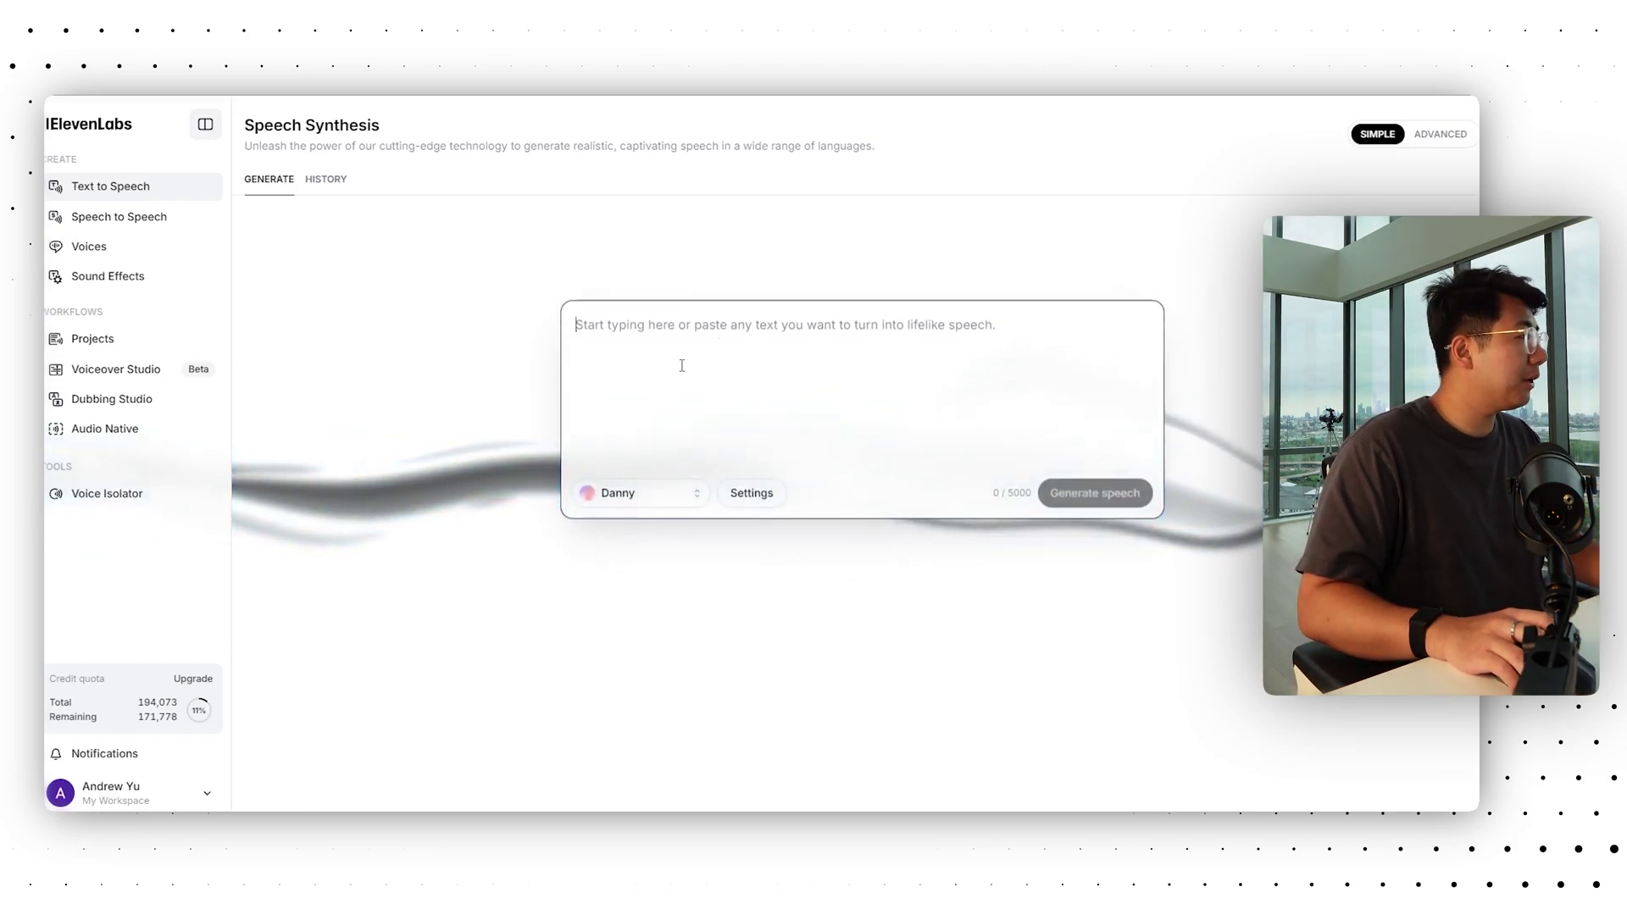
key("alt+Tab")
left_click_drag(639, 629, 507, 258)
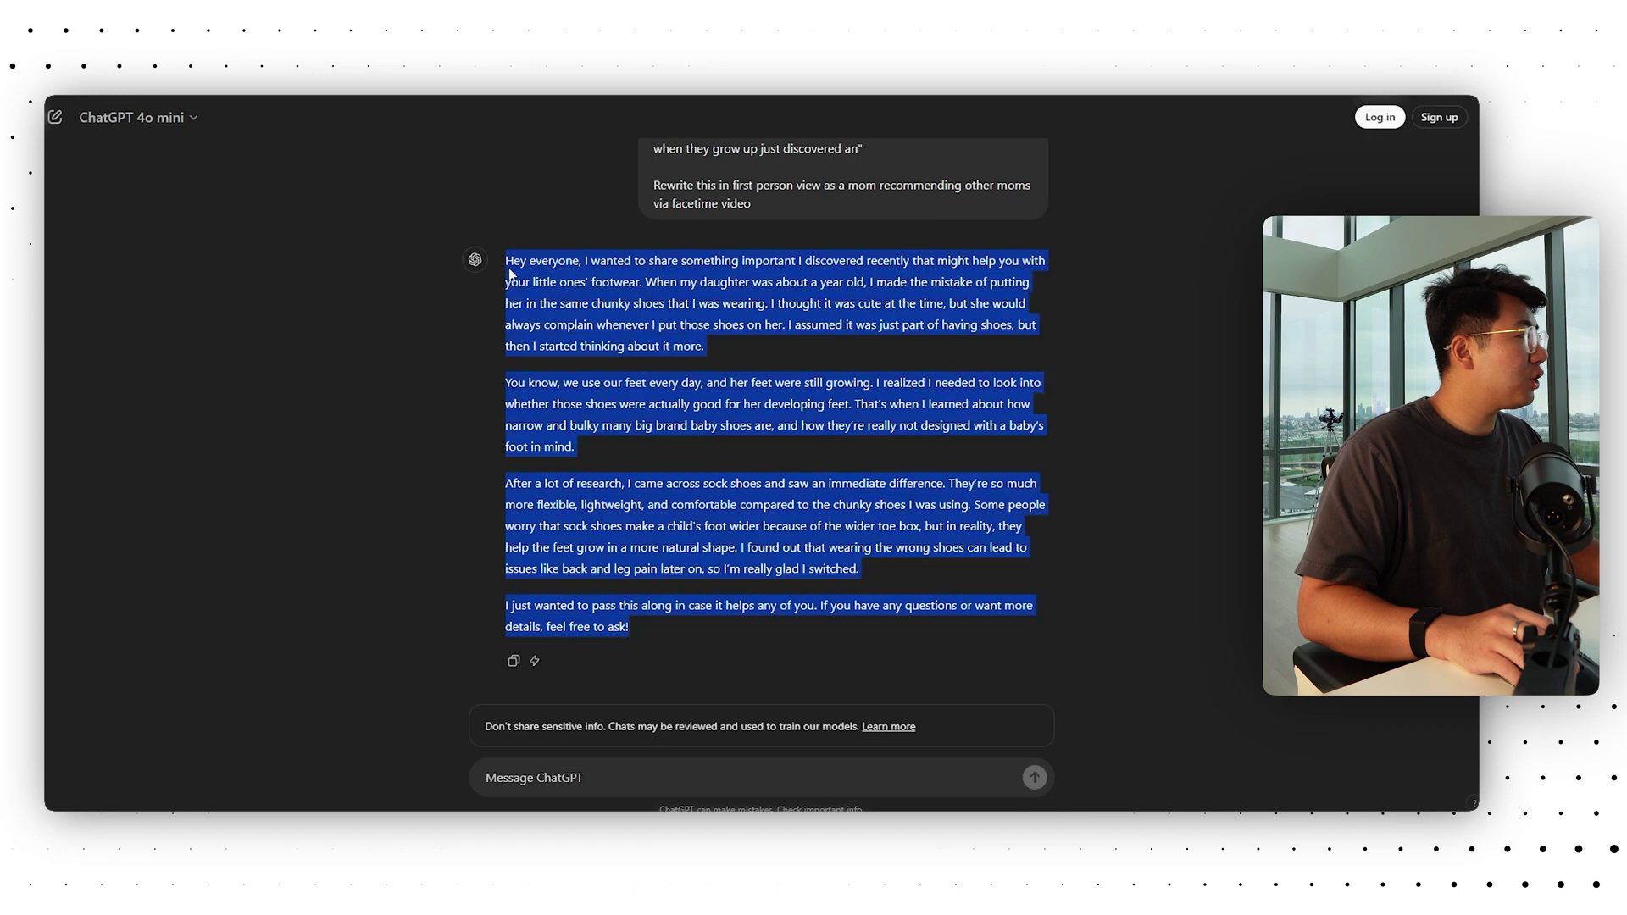
key("ctrl+c")
key("alt+Tab")
key("ctrl+v")
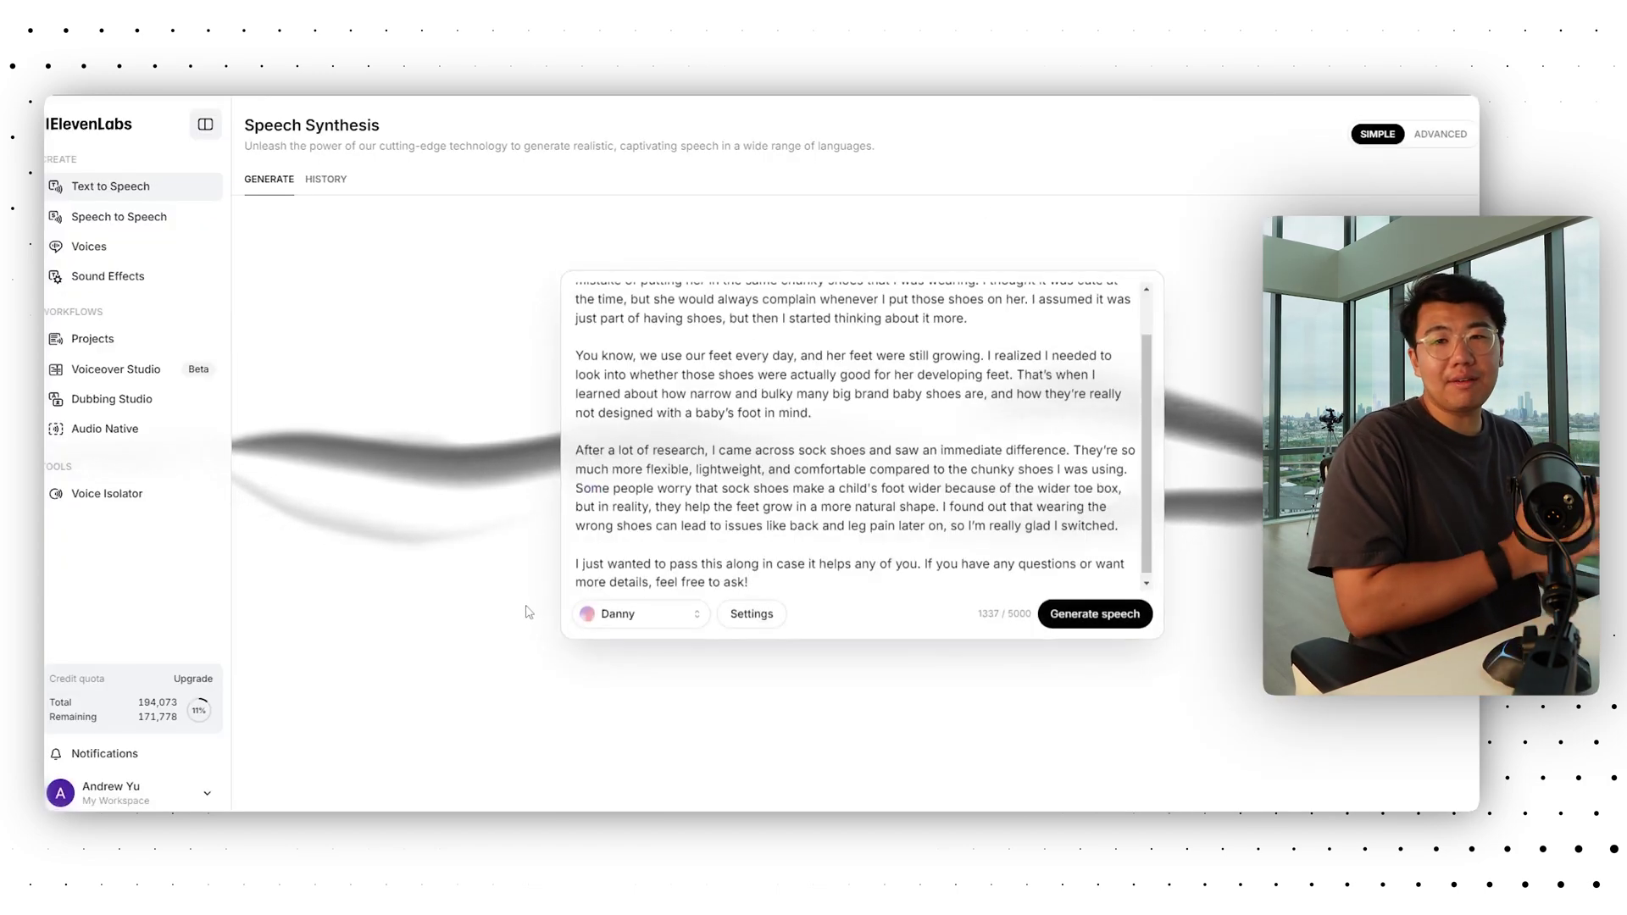
- Generate the speech with the UGC MOM voice, then pause the preview
left_click(593, 614)
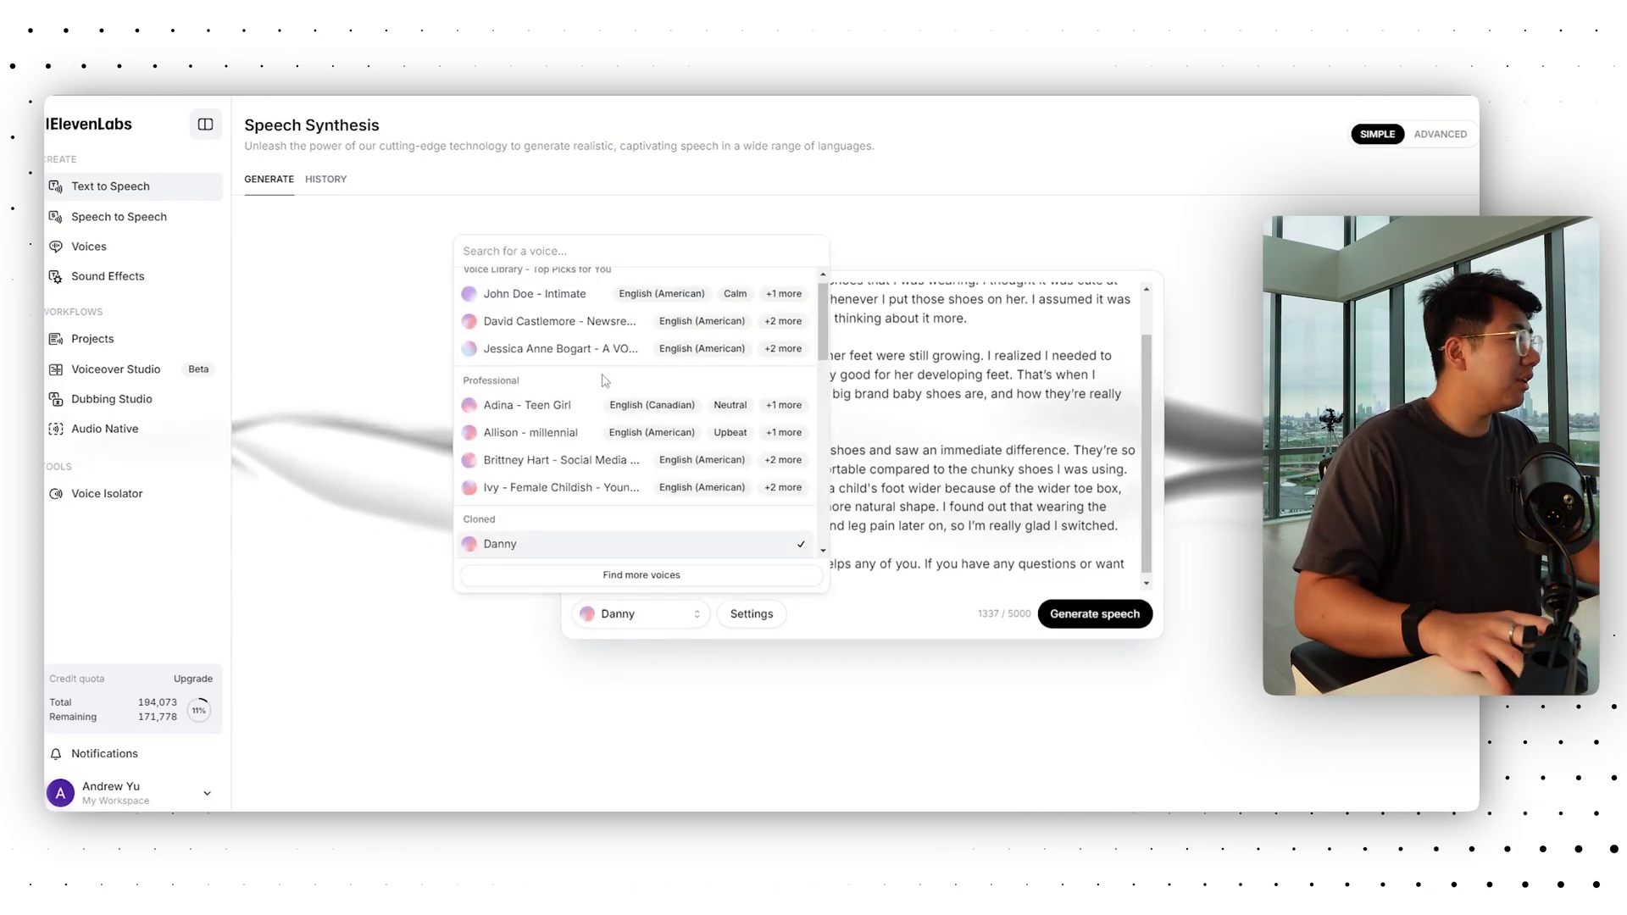
scroll(551, 440, "down", 2)
left_click(494, 490)
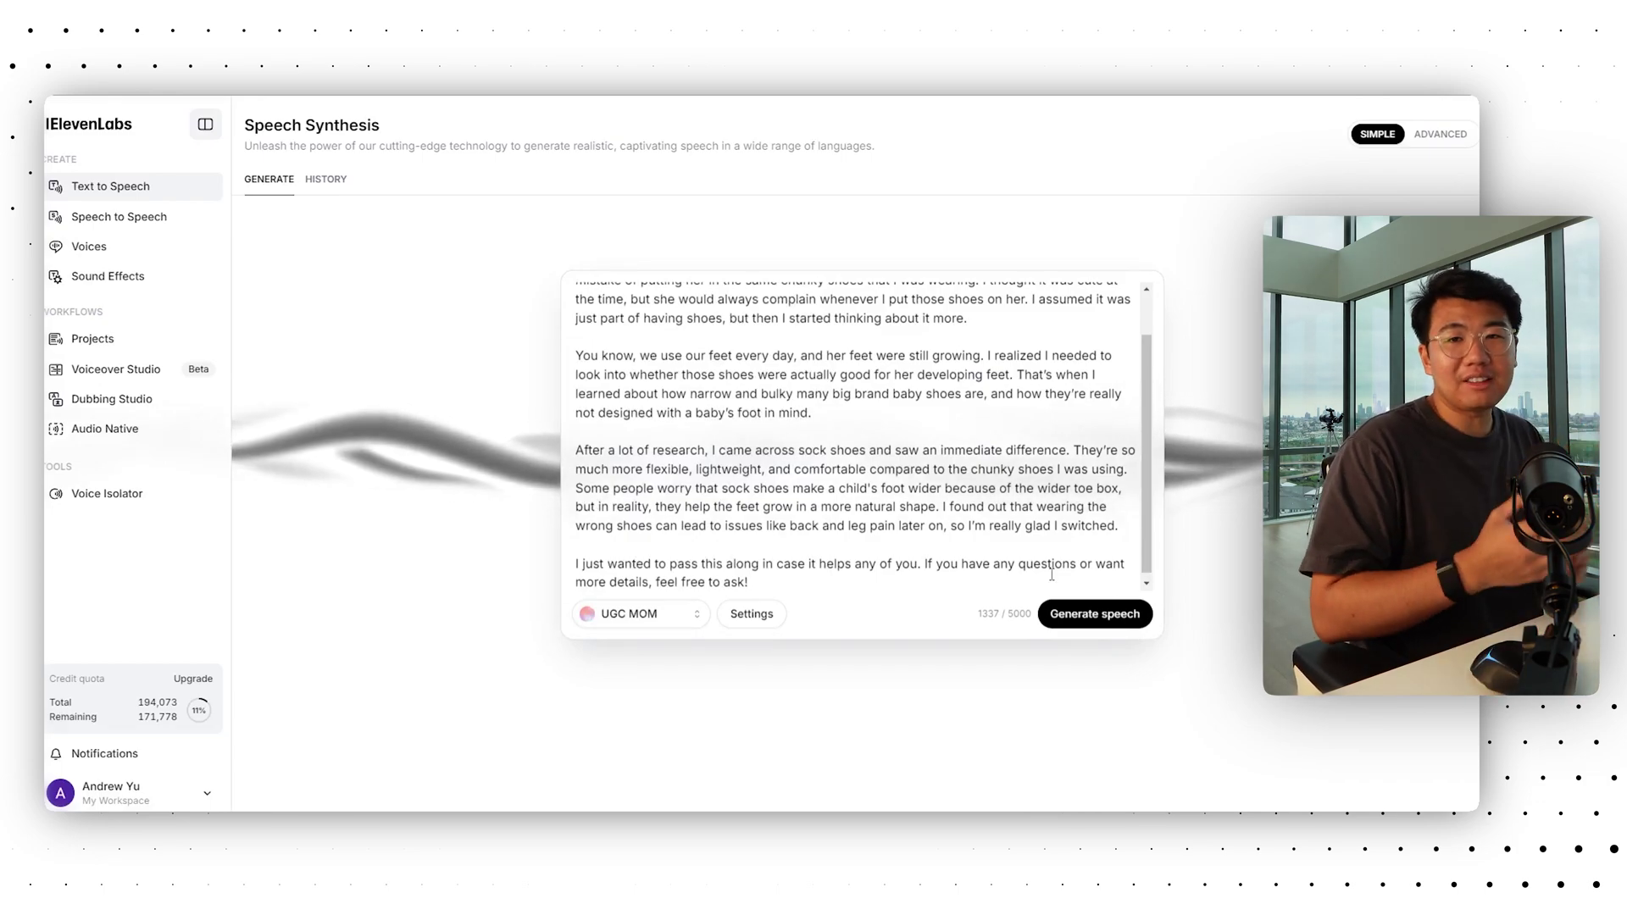
left_click(1098, 614)
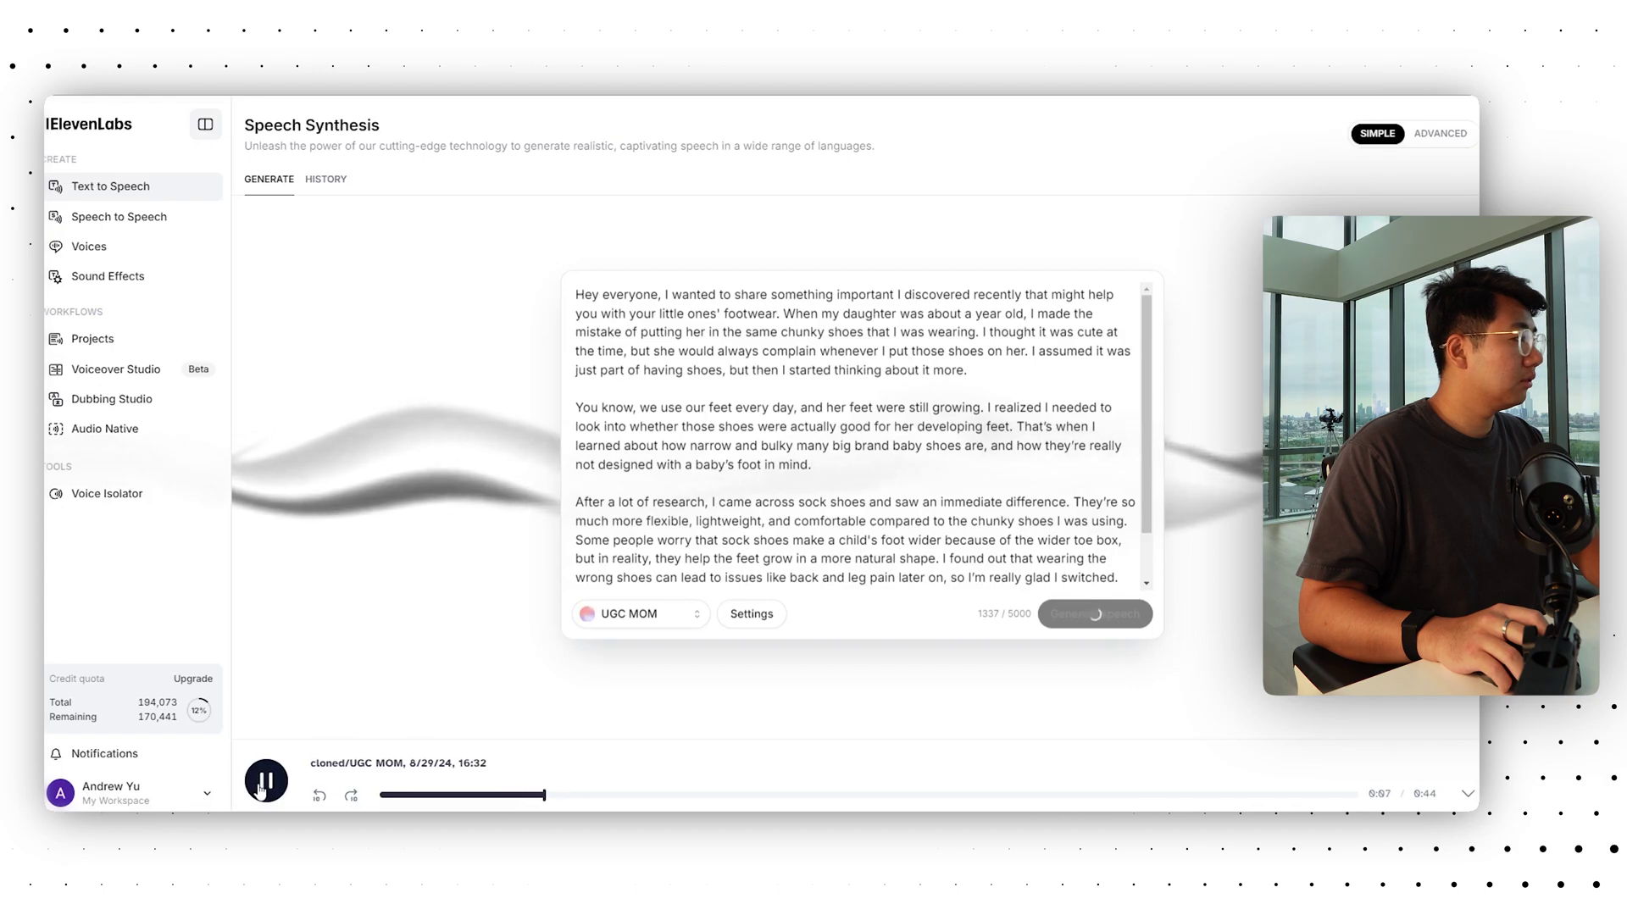
left_click(263, 783)
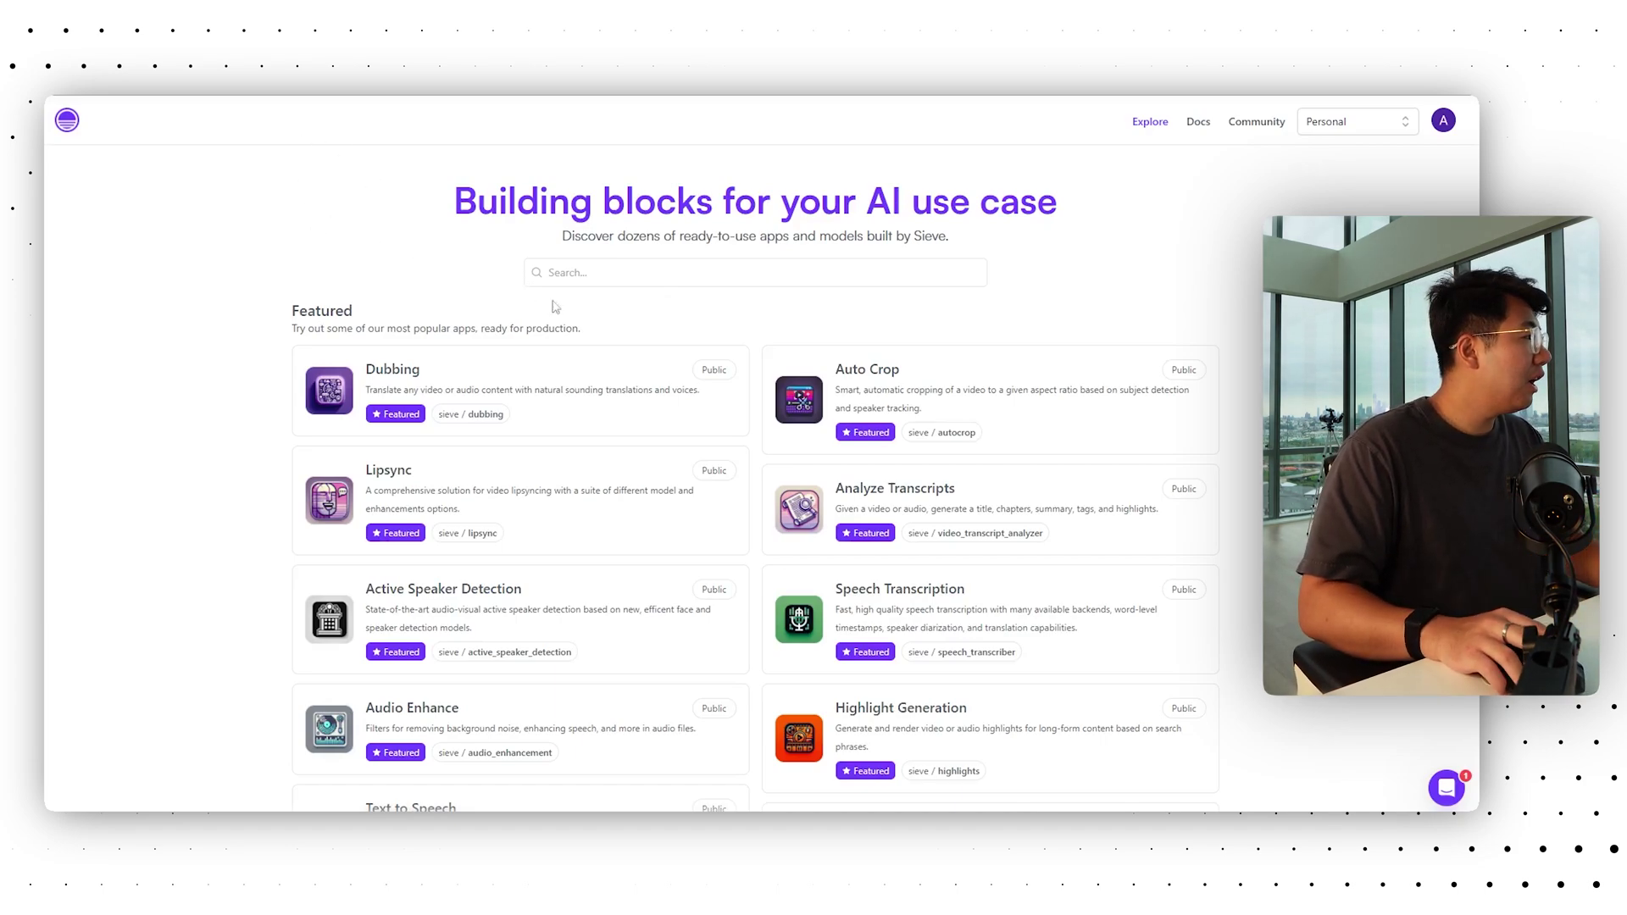
- In the Lipsync app, clear the example video and audio, enable use_neutral_face, and submit
left_click(401, 486)
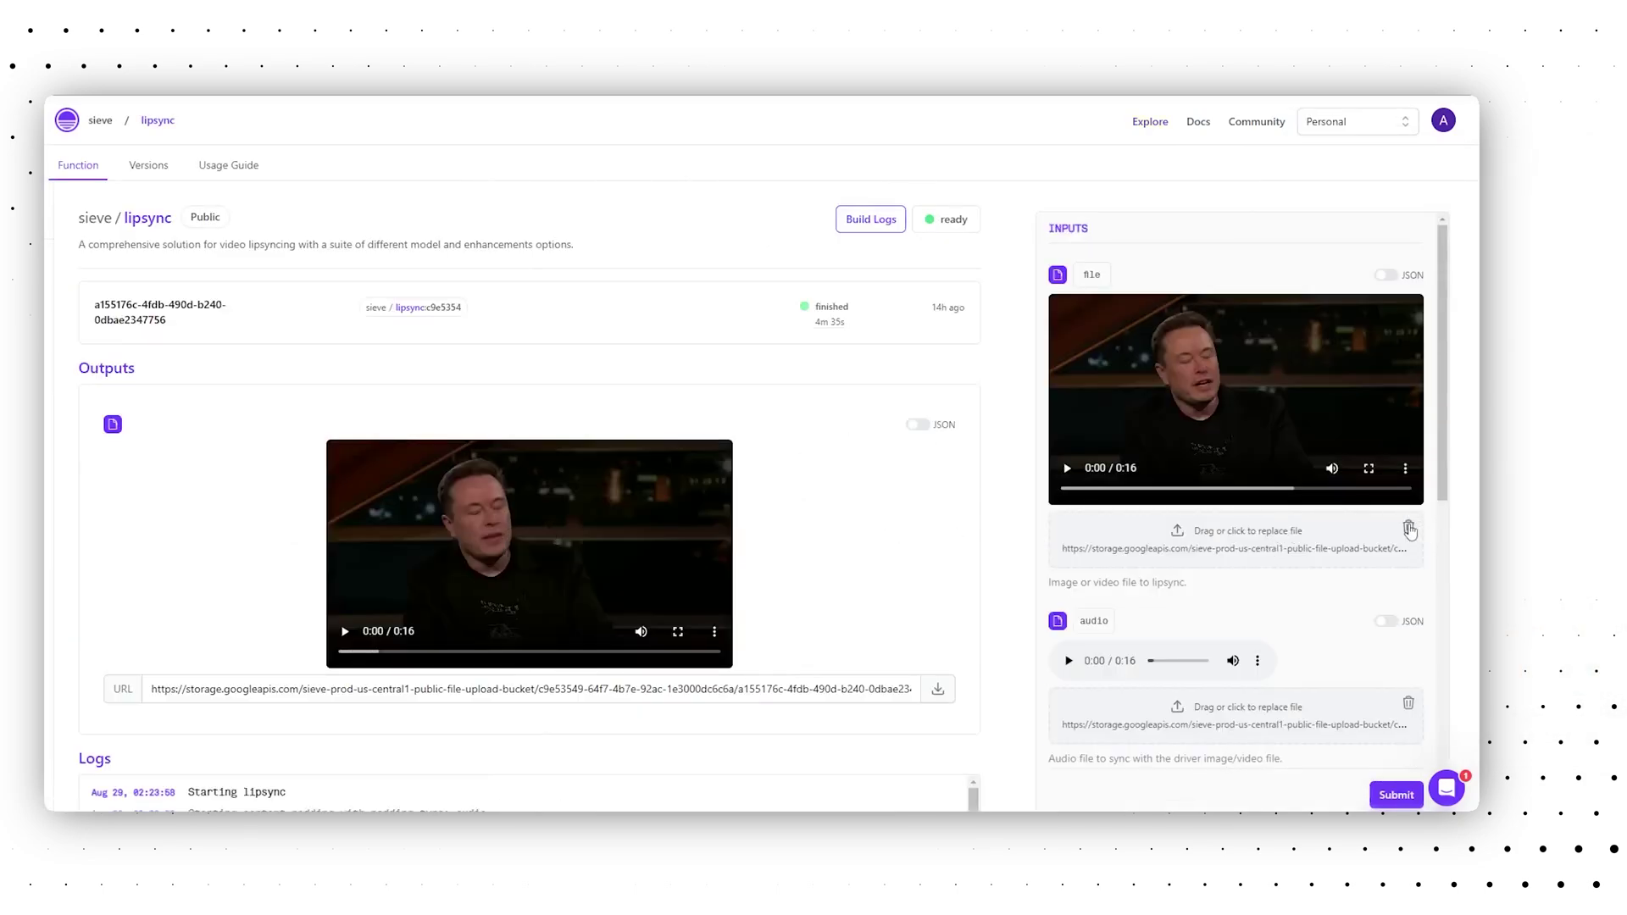
left_click(1409, 530)
left_click(1406, 421)
scroll(1163, 409, "up", 1)
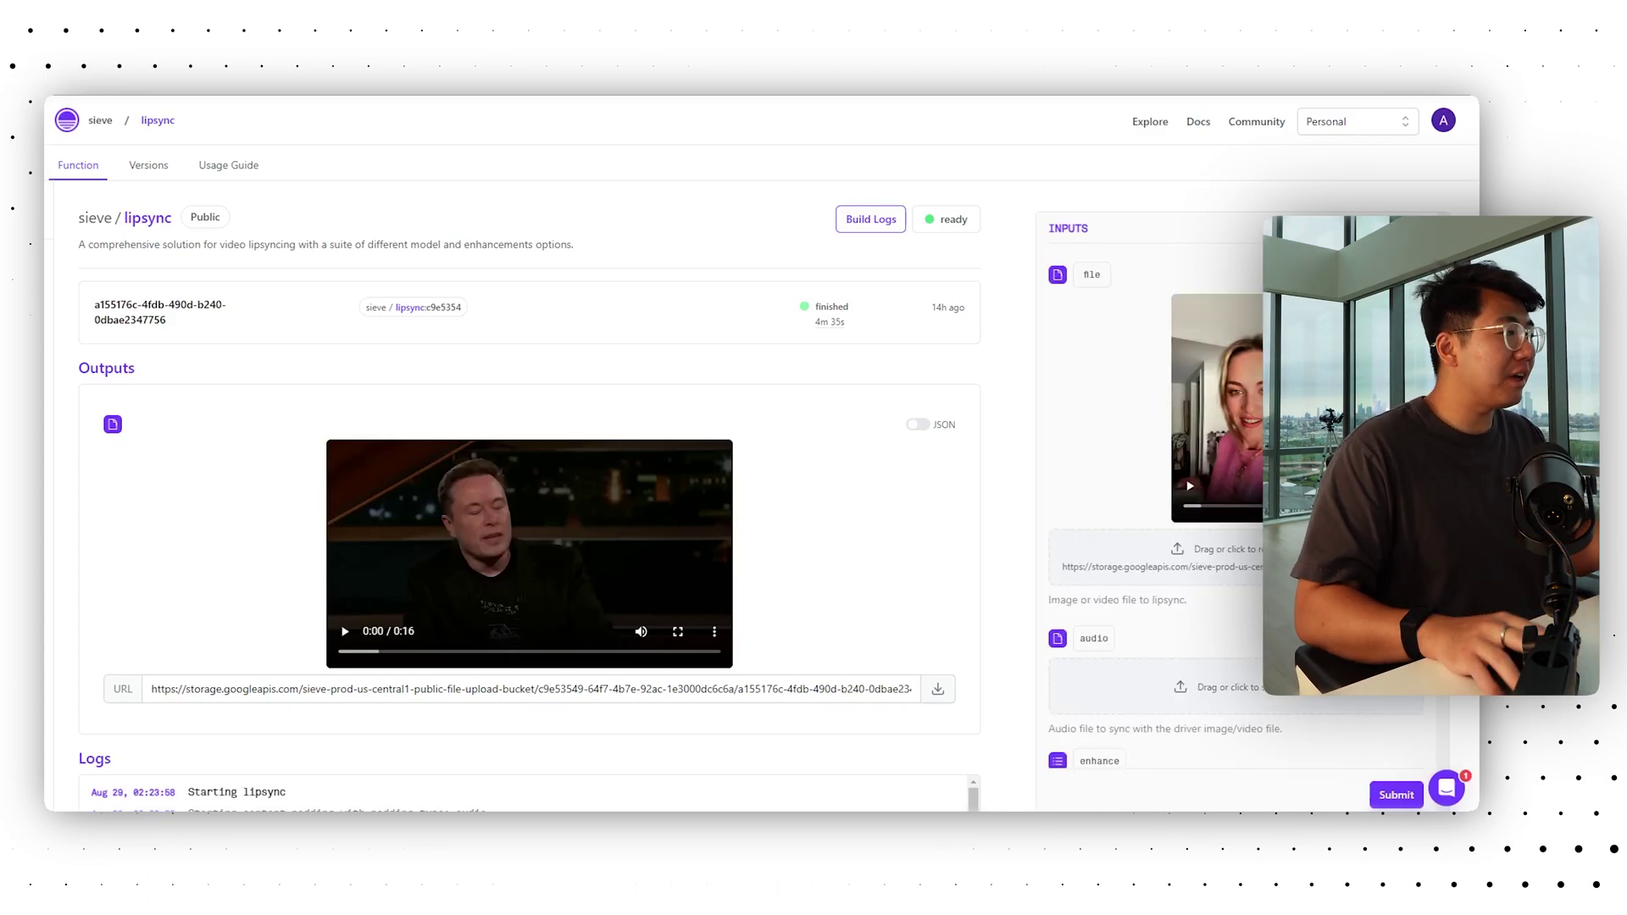
scroll(1237, 509, "down", 1)
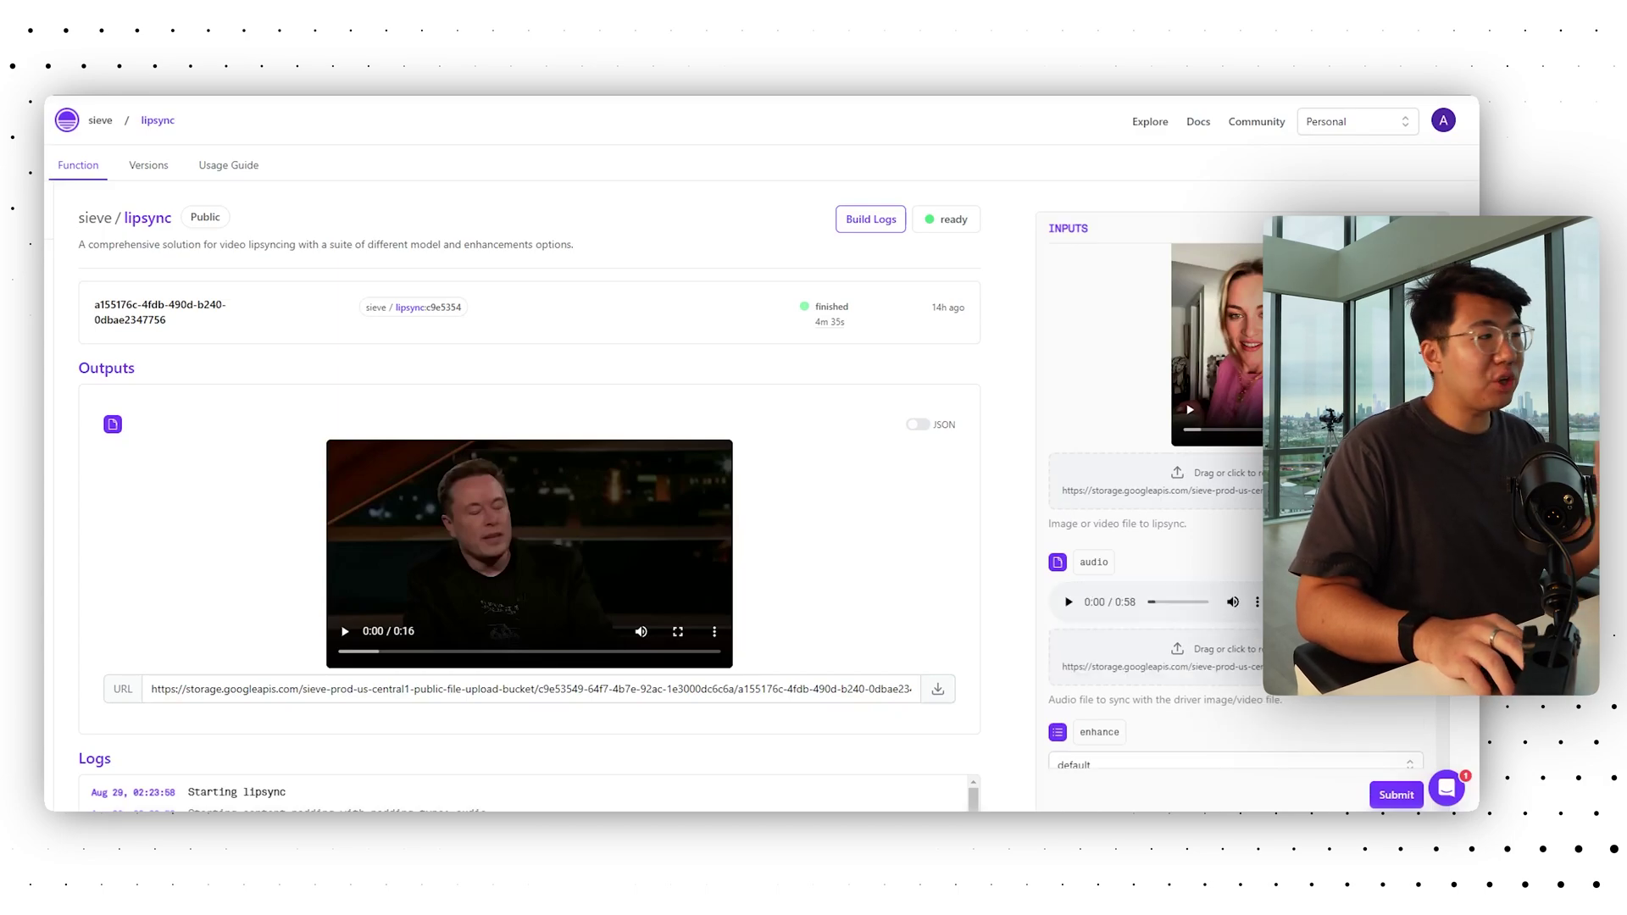
scroll(1062, 674, "down", 8)
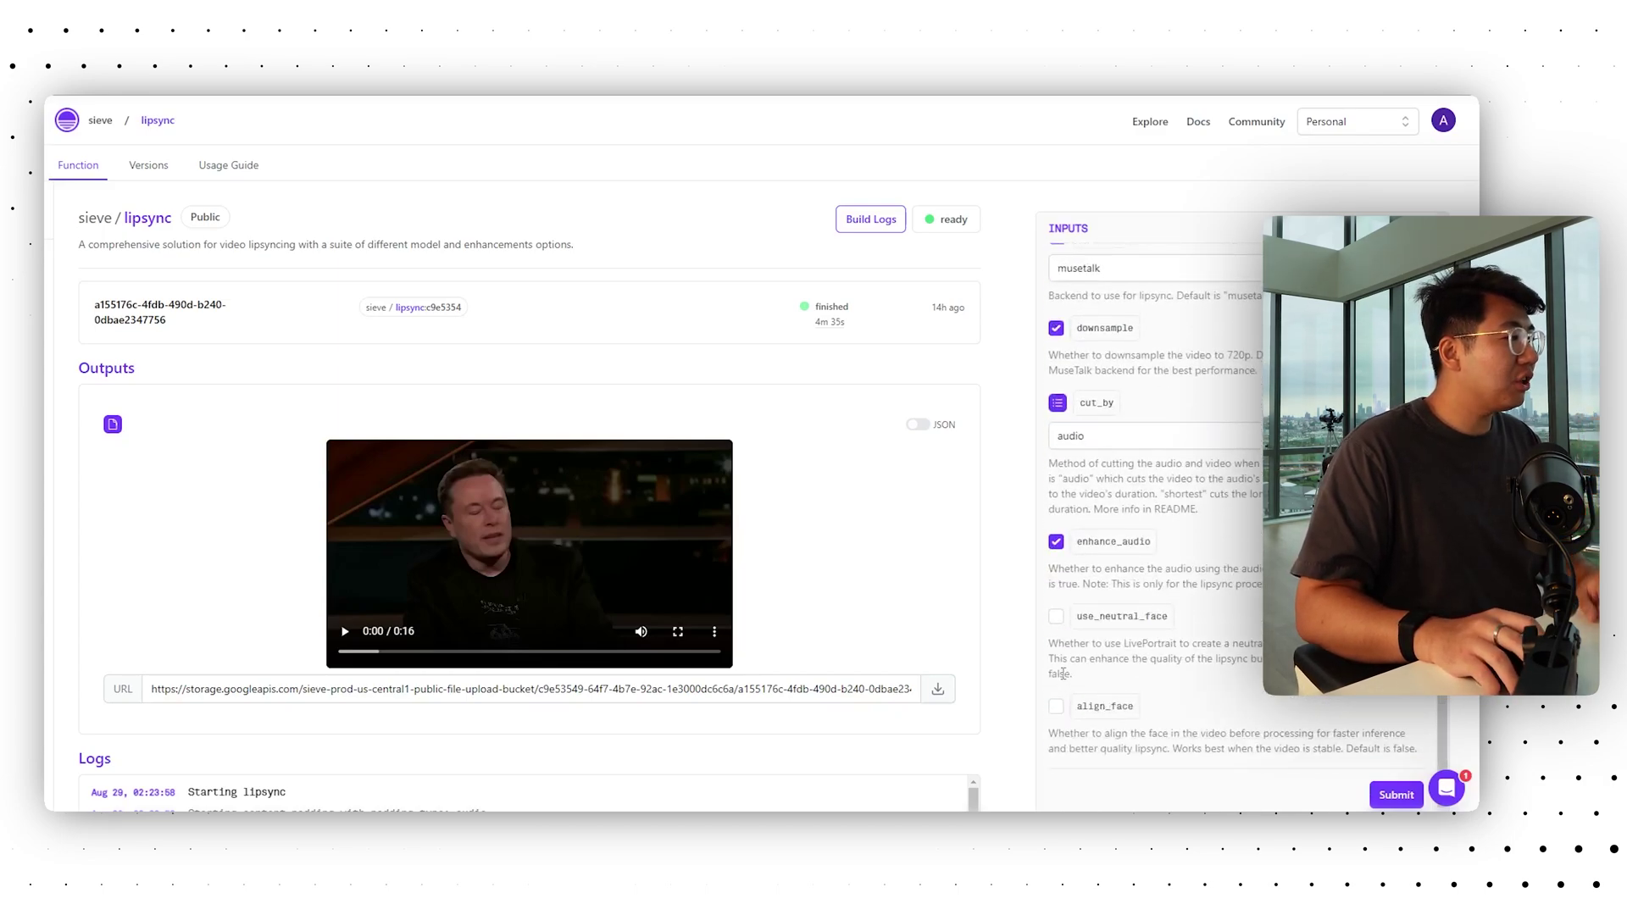
left_click(1056, 616)
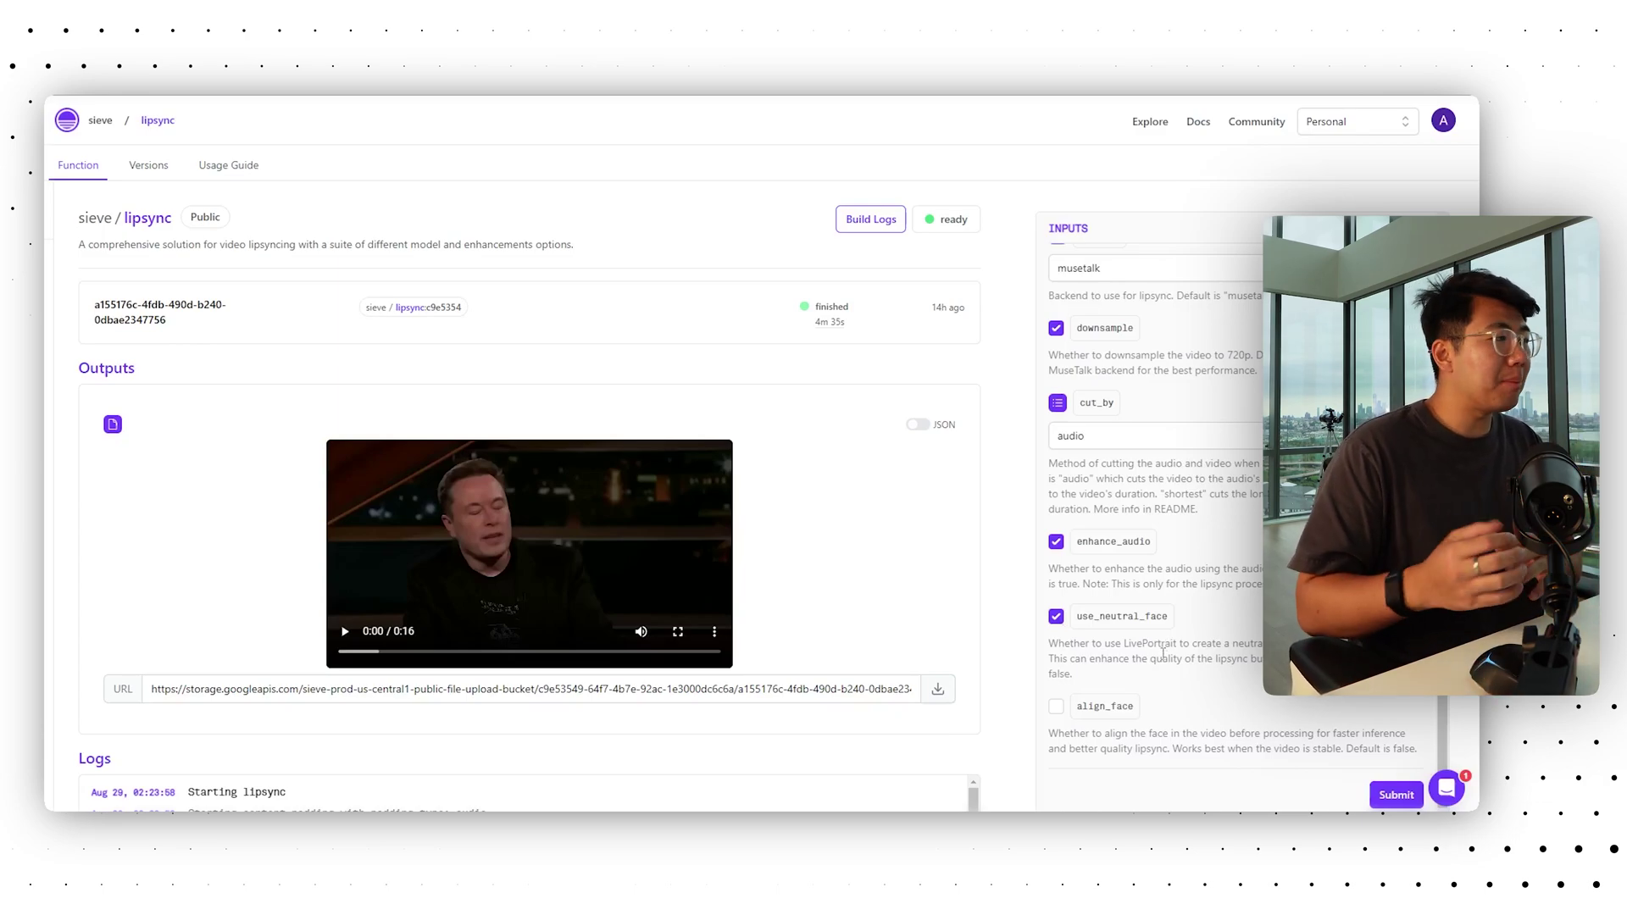
left_click(1396, 794)
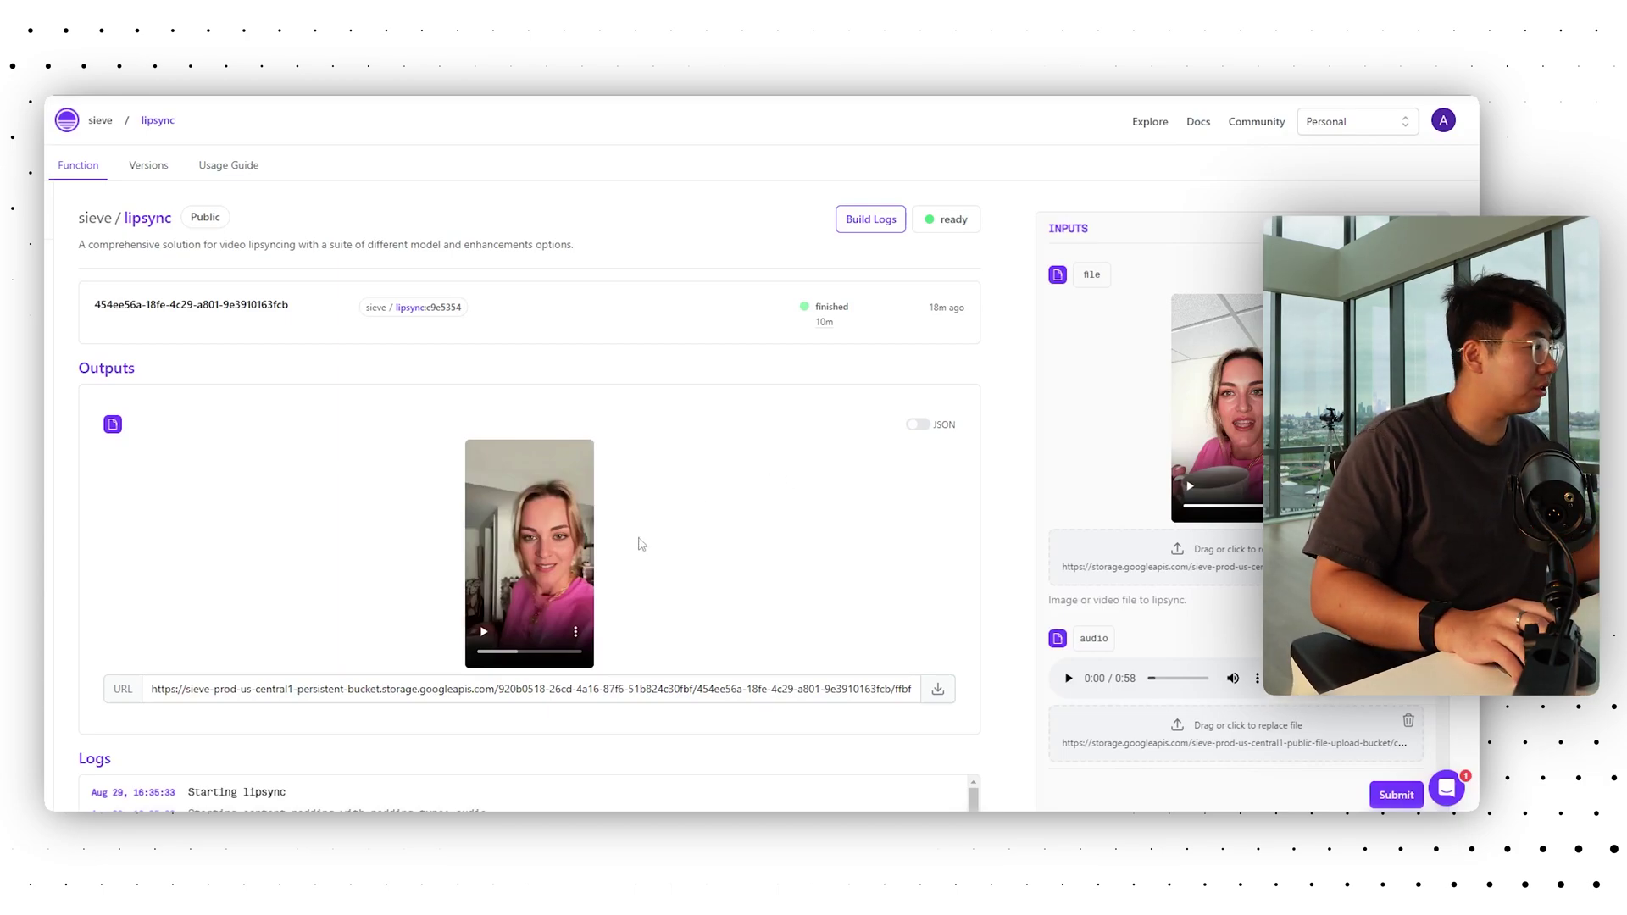
left_click(529, 566)
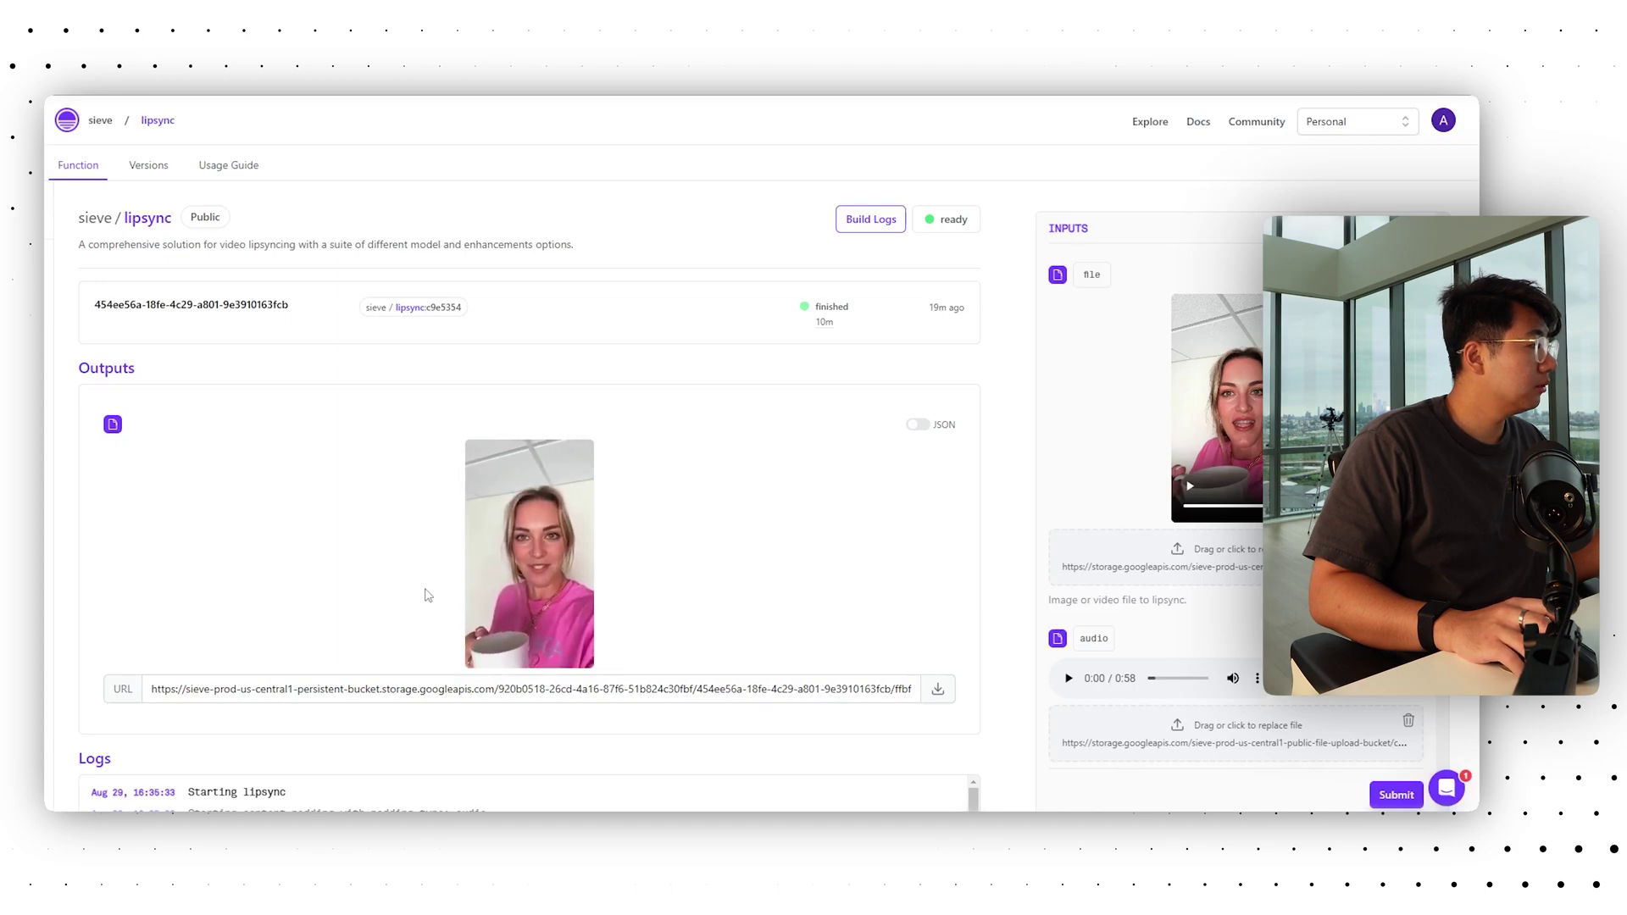
key("space")
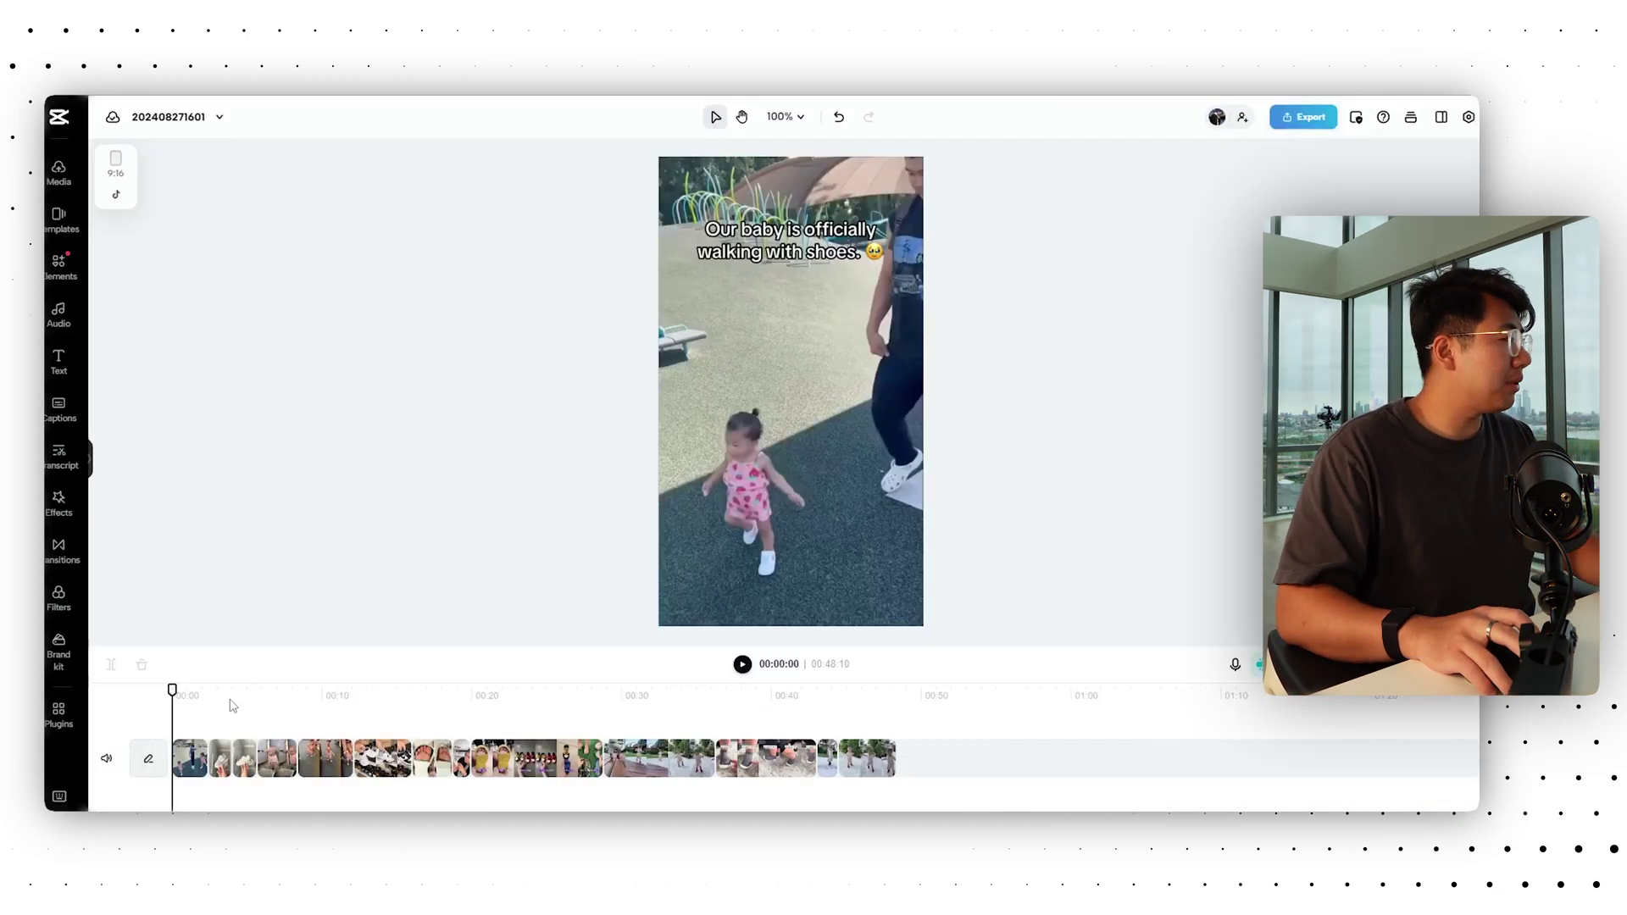
- Move the playhead to the shoe clip at 00:03:05 and drop the lip-synced video onto the timeline
left_click_drag(172, 690, 166, 737)
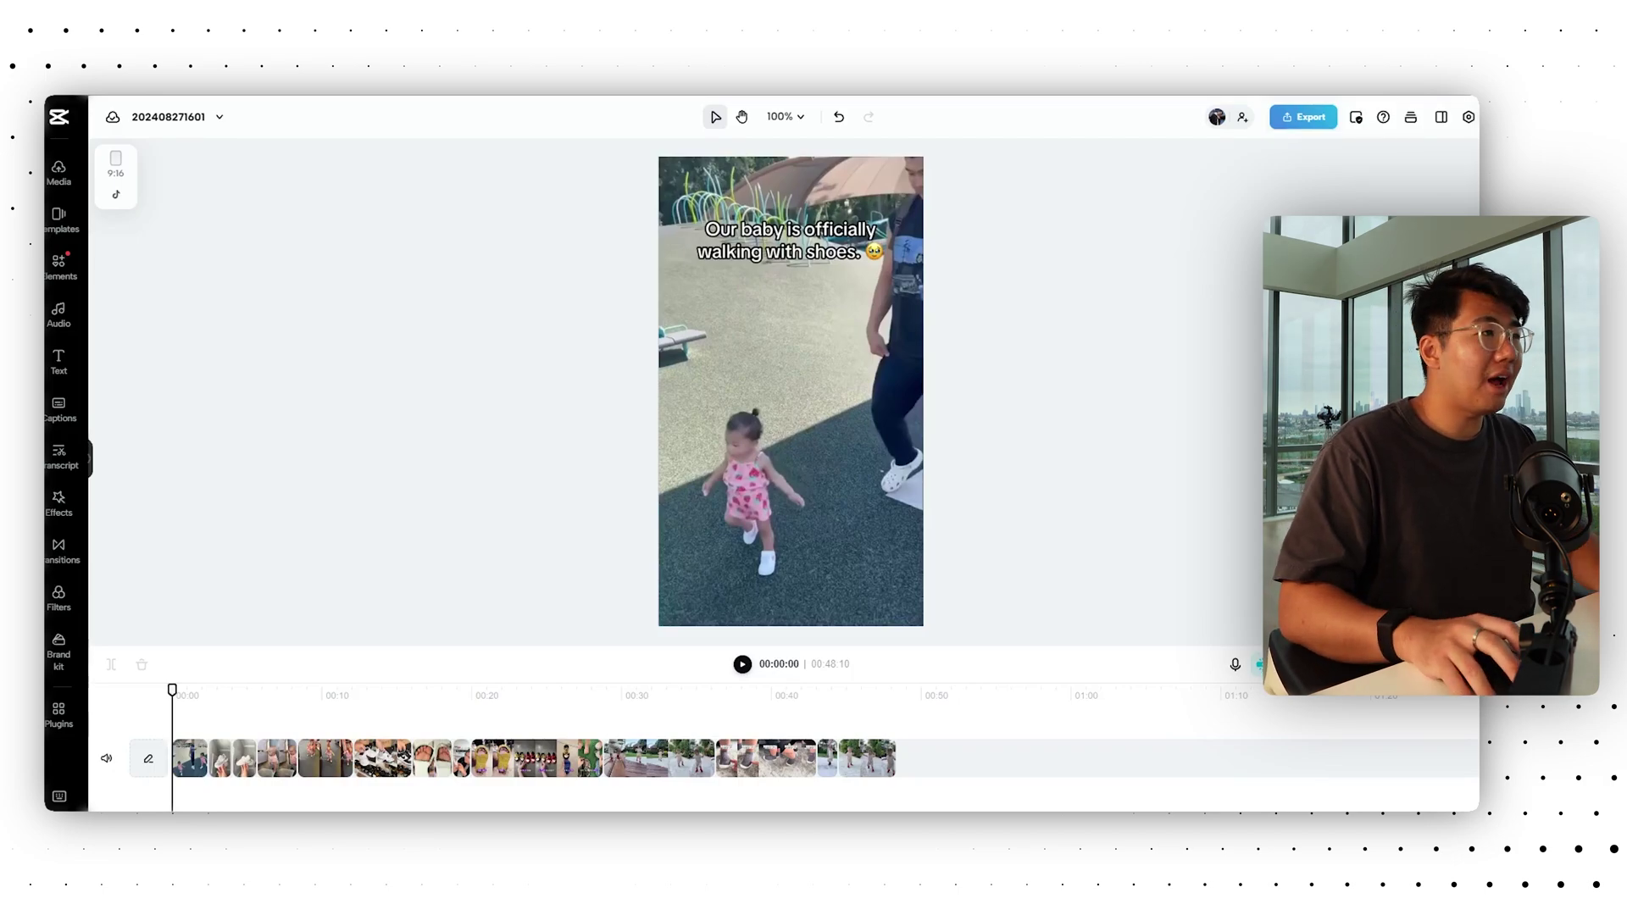
left_click_drag(1102, 703, 298, 783)
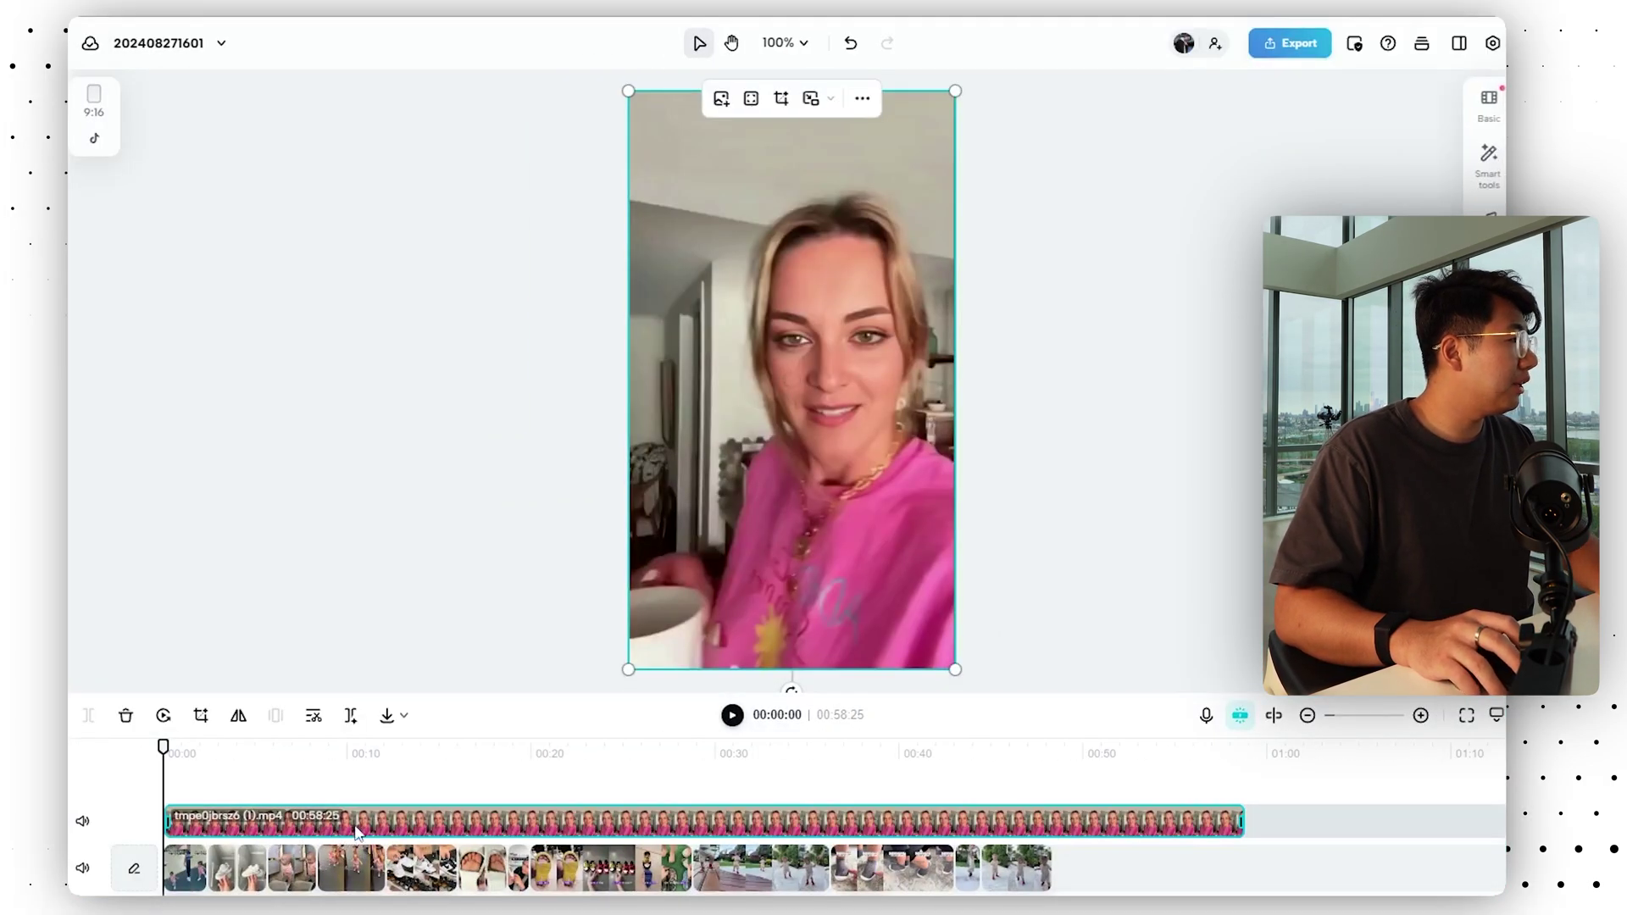
- With snapping off, move all B-roll clips above the presenter track, then preview playback
left_click_drag(1102, 882, 187, 875)
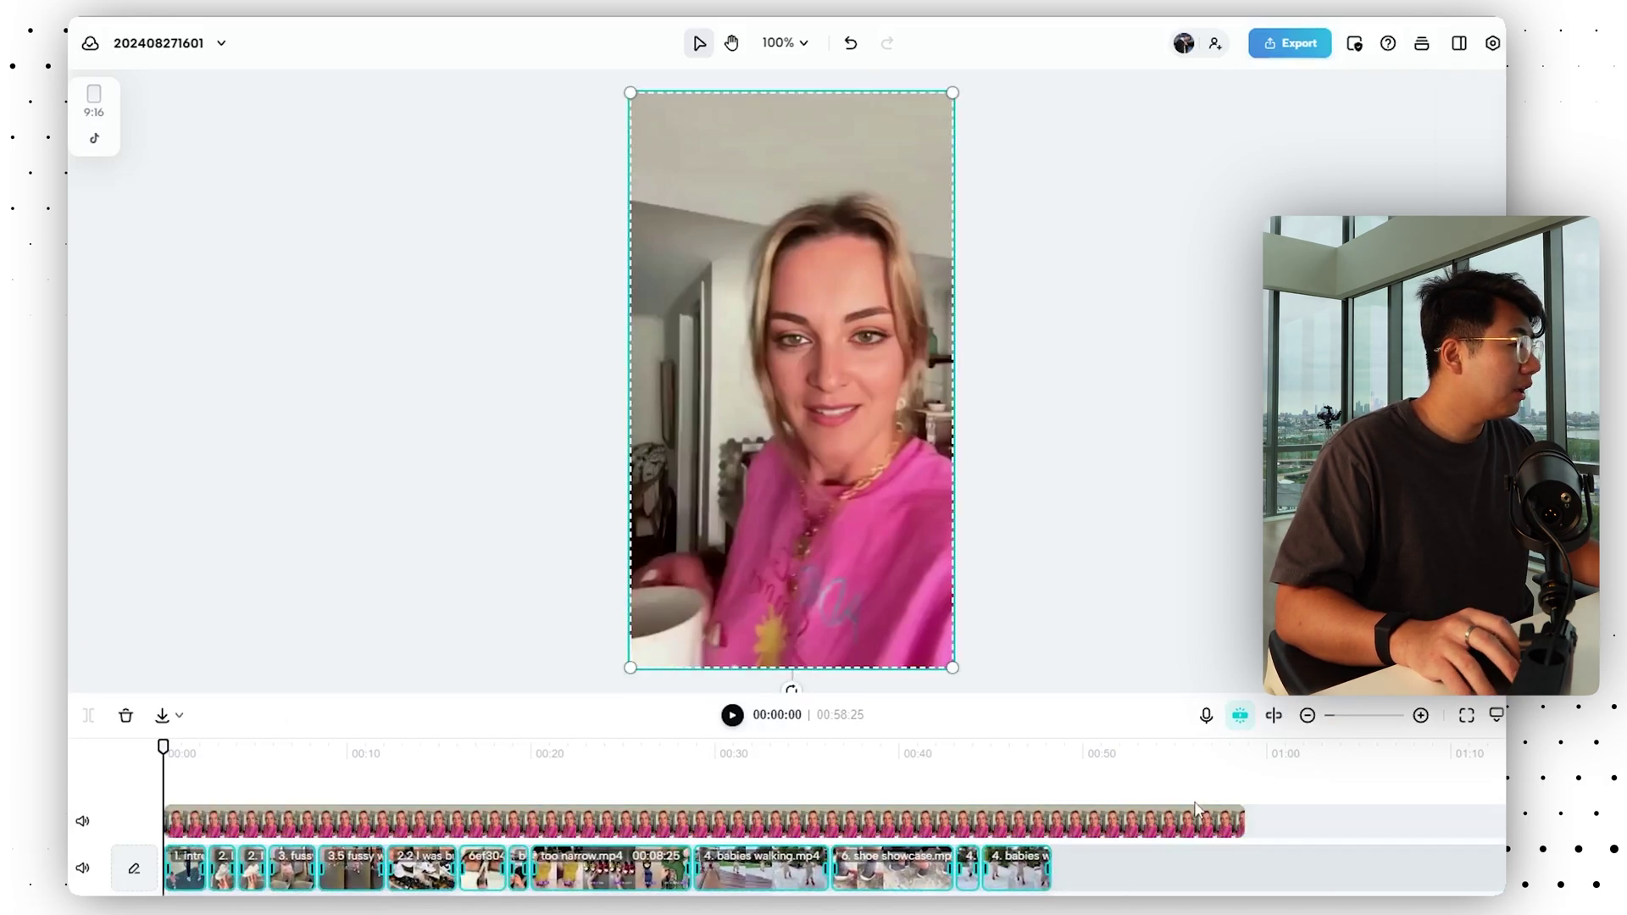
left_click(1242, 719)
left_click_drag(1127, 881, 414, 810)
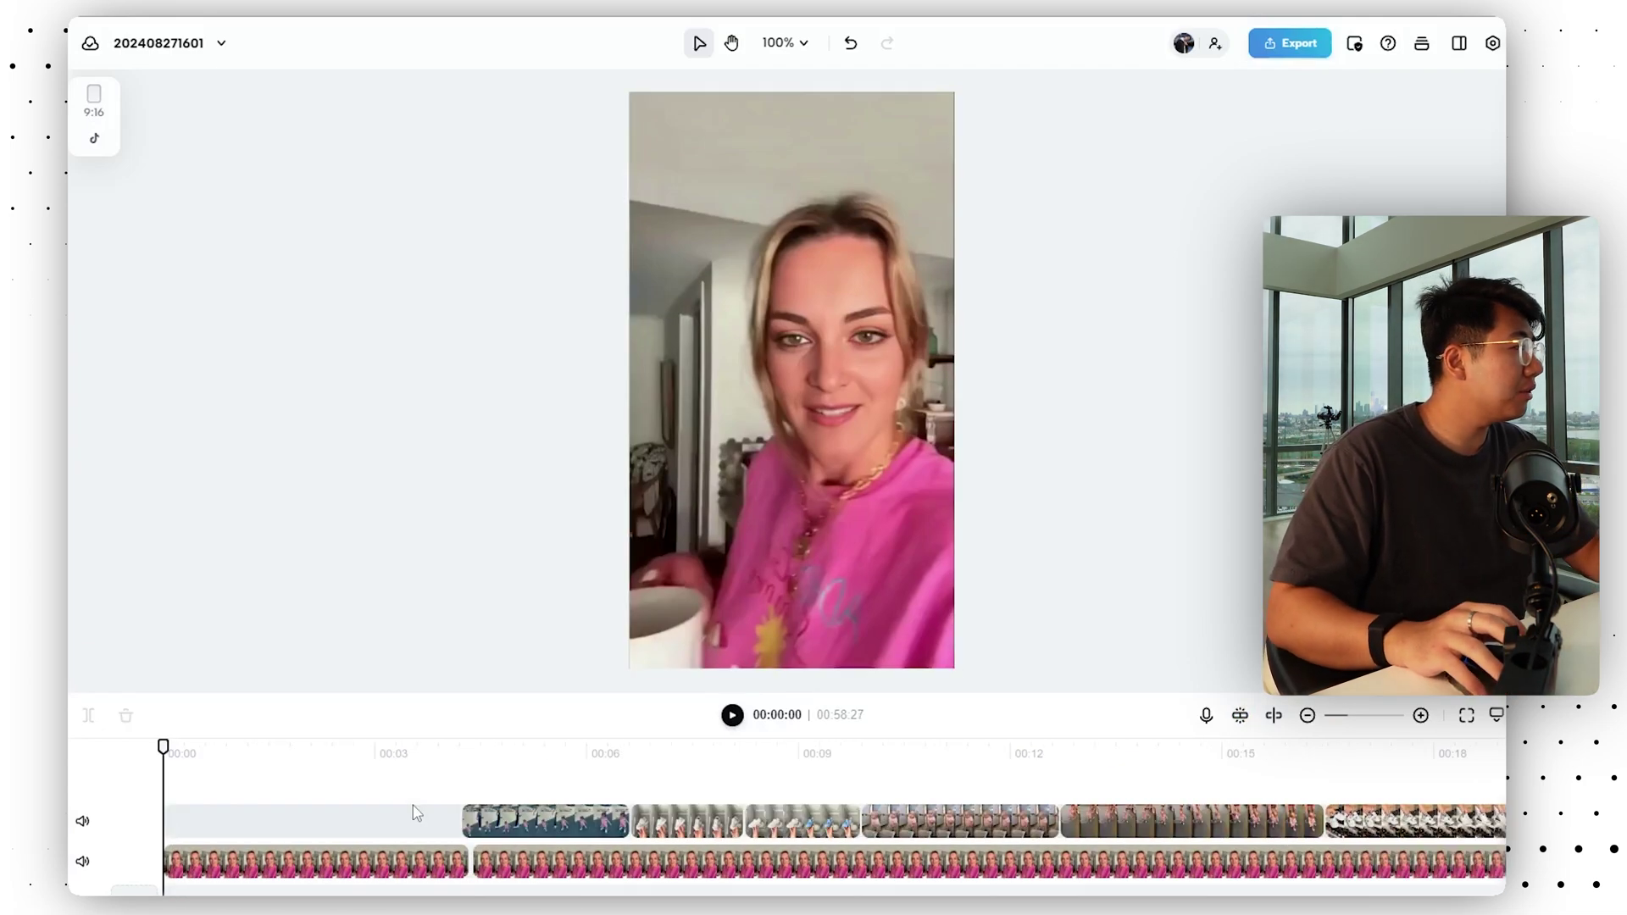
key("space")
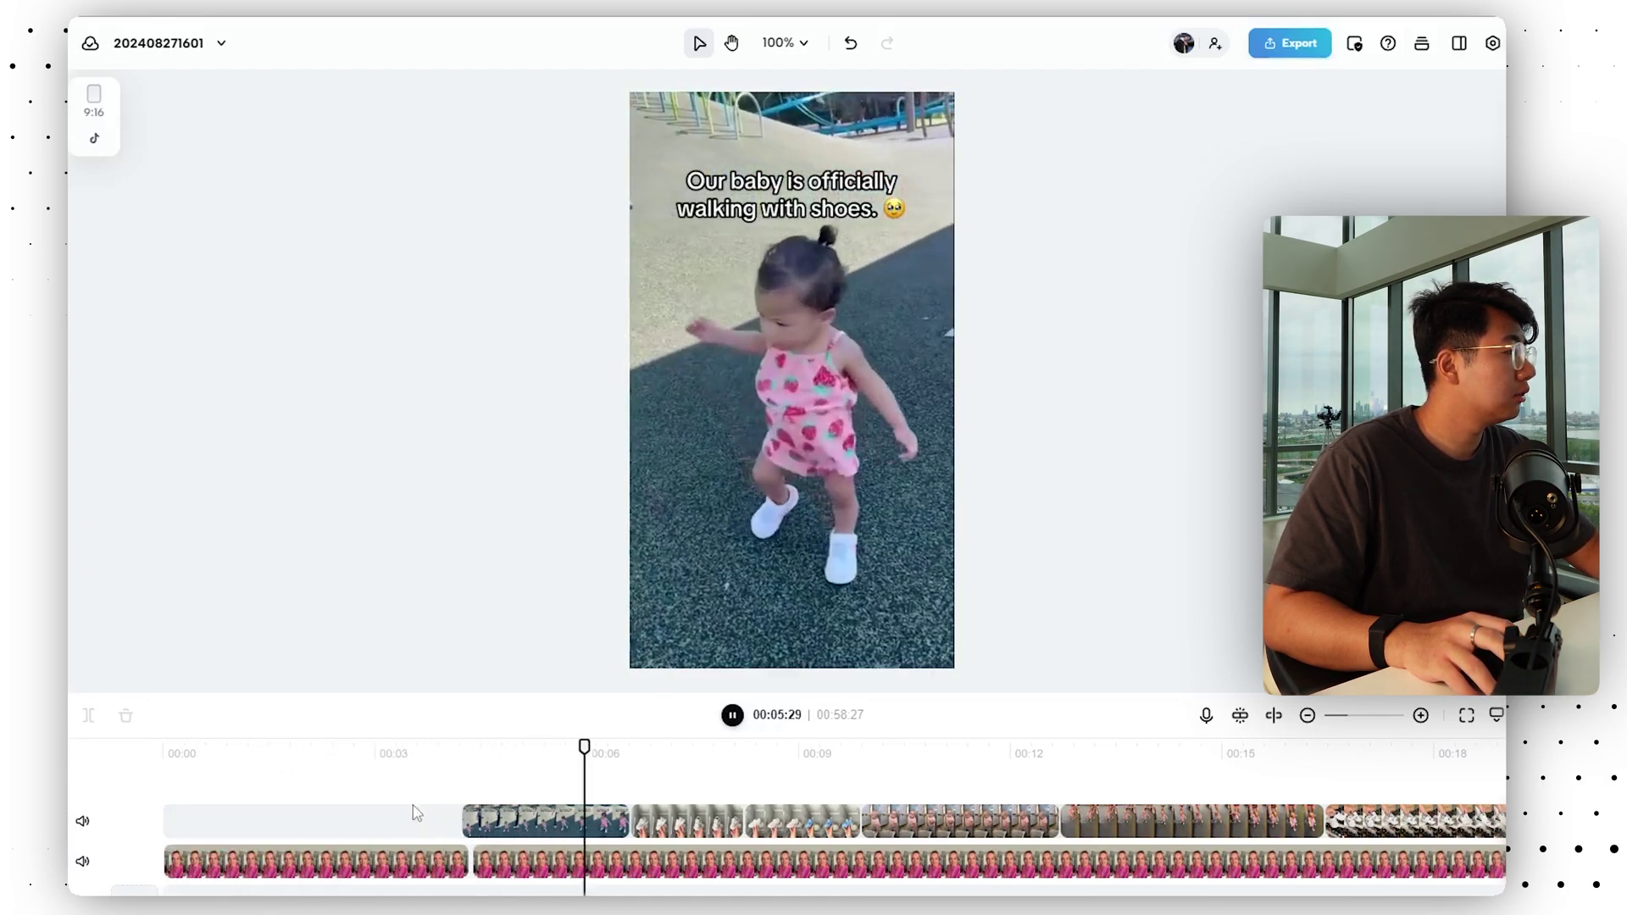
key("space")
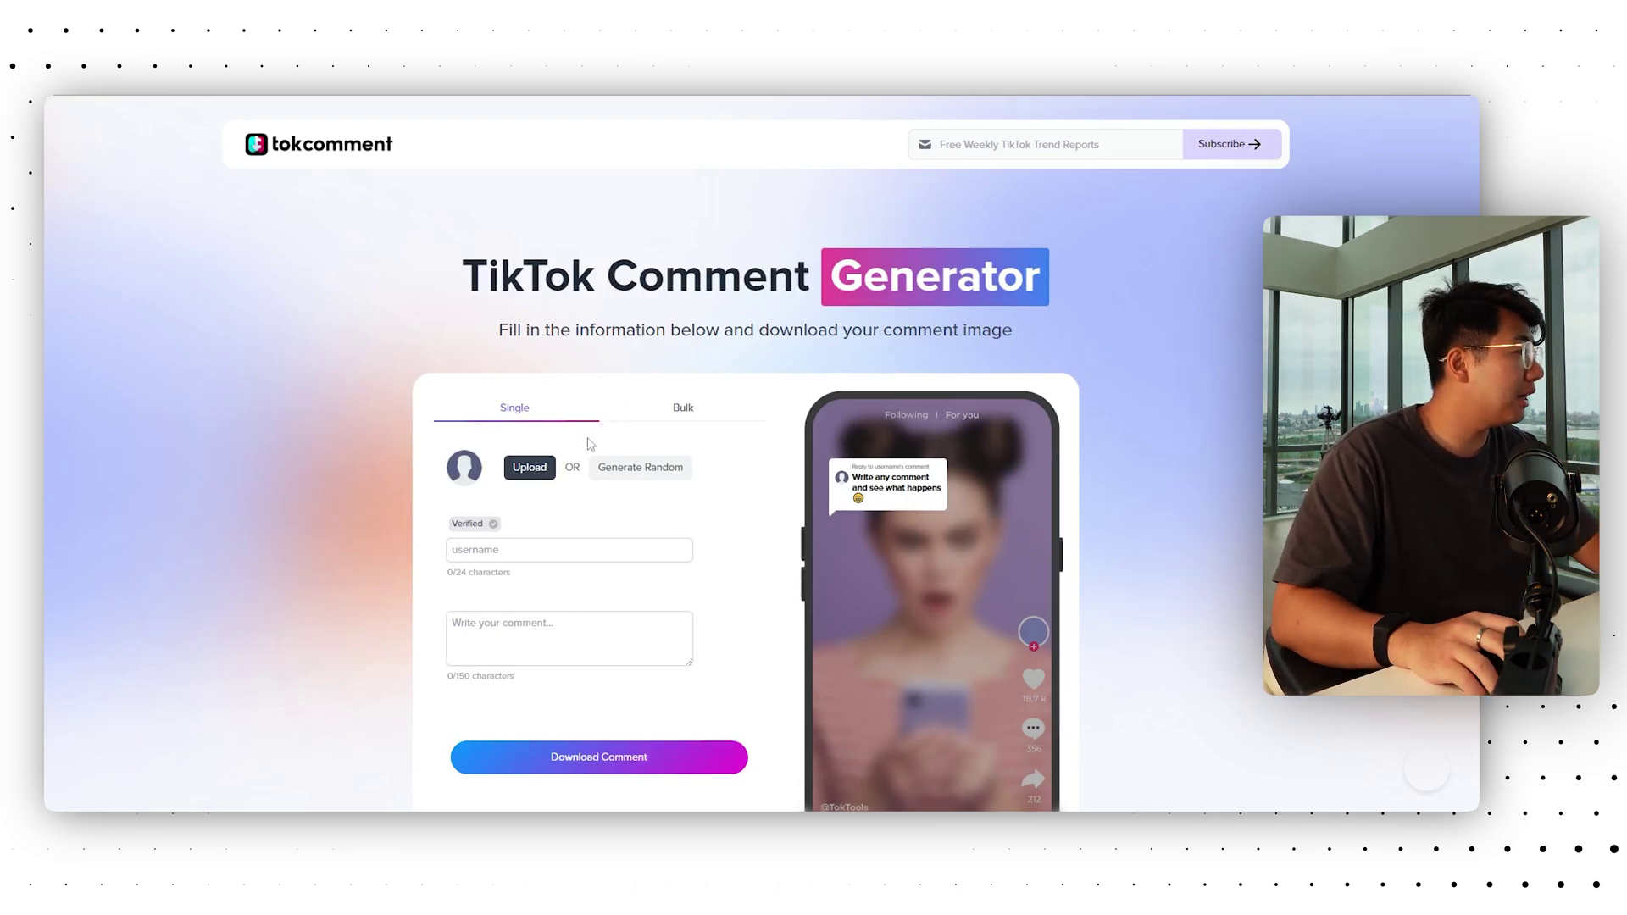
- Give the reply comment a random celebrity avatar, a username, and the shoe question, then download it
left_click(631, 468)
left_click(631, 559)
left_click(541, 551)
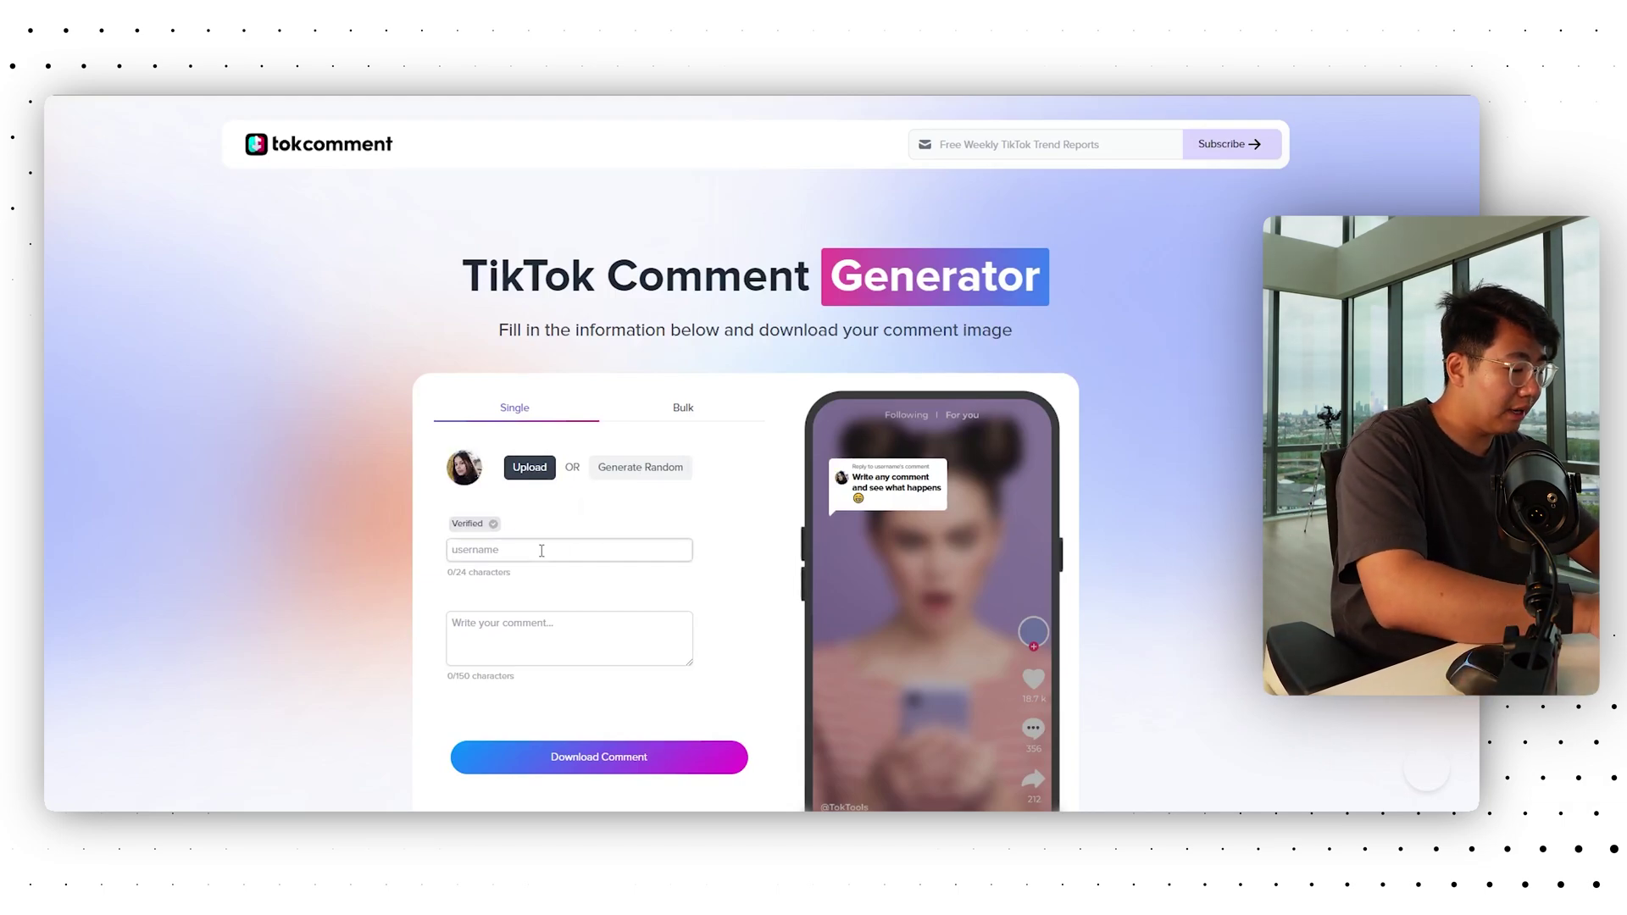
type("sarahmoh1996")
scroll(568, 534, "down", 1)
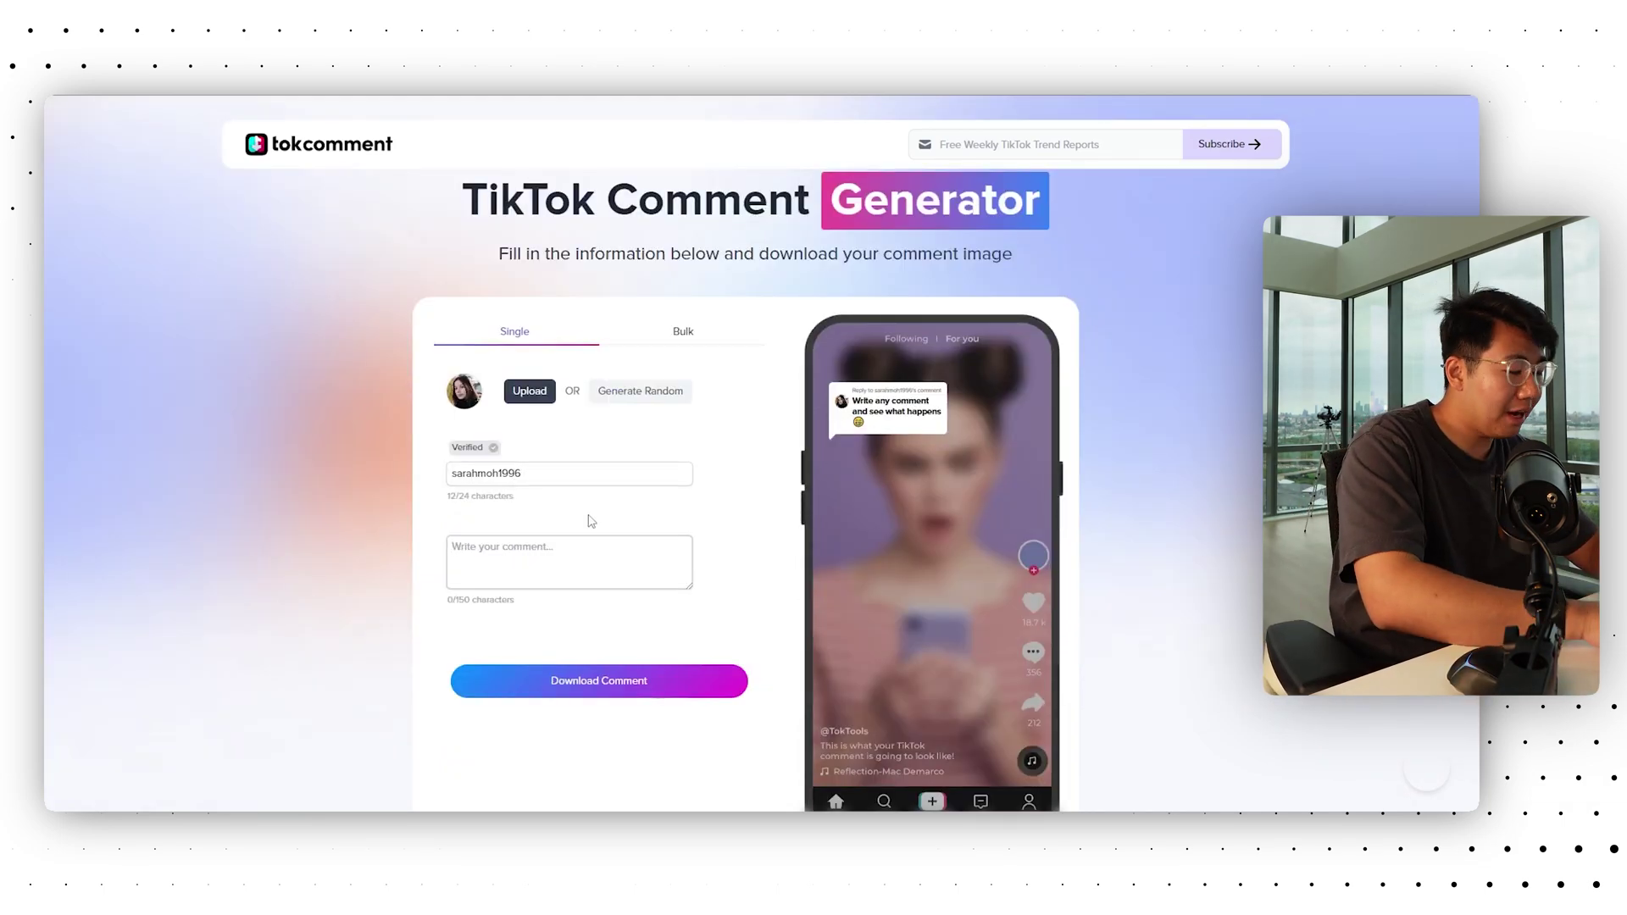
type("So")
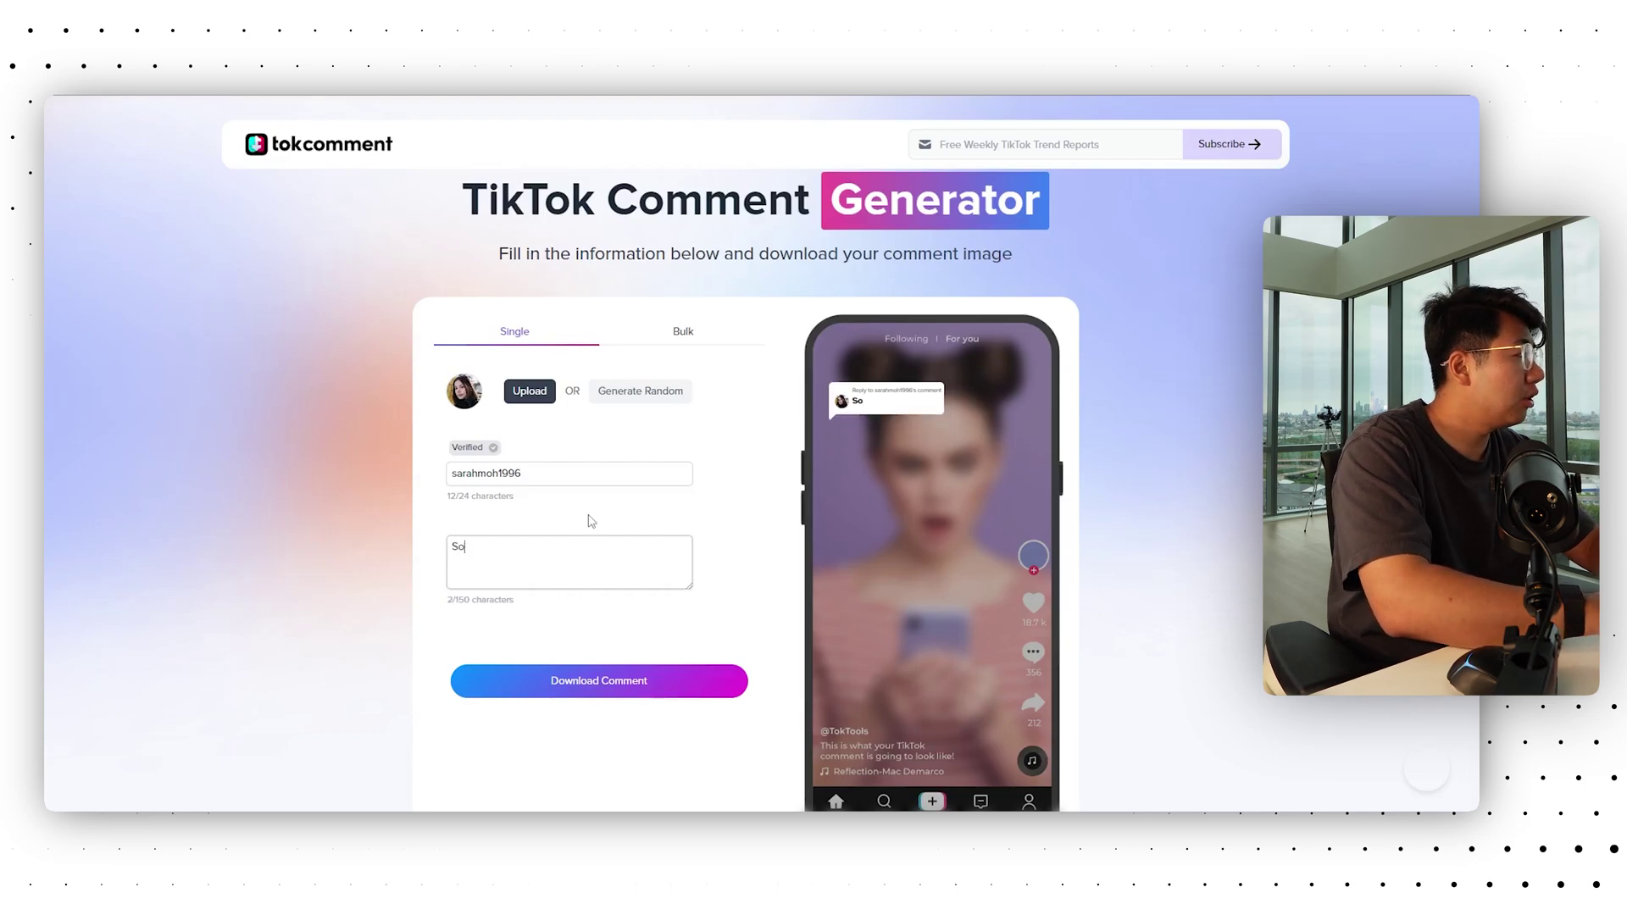
type(" what shoes do you recommend then?")
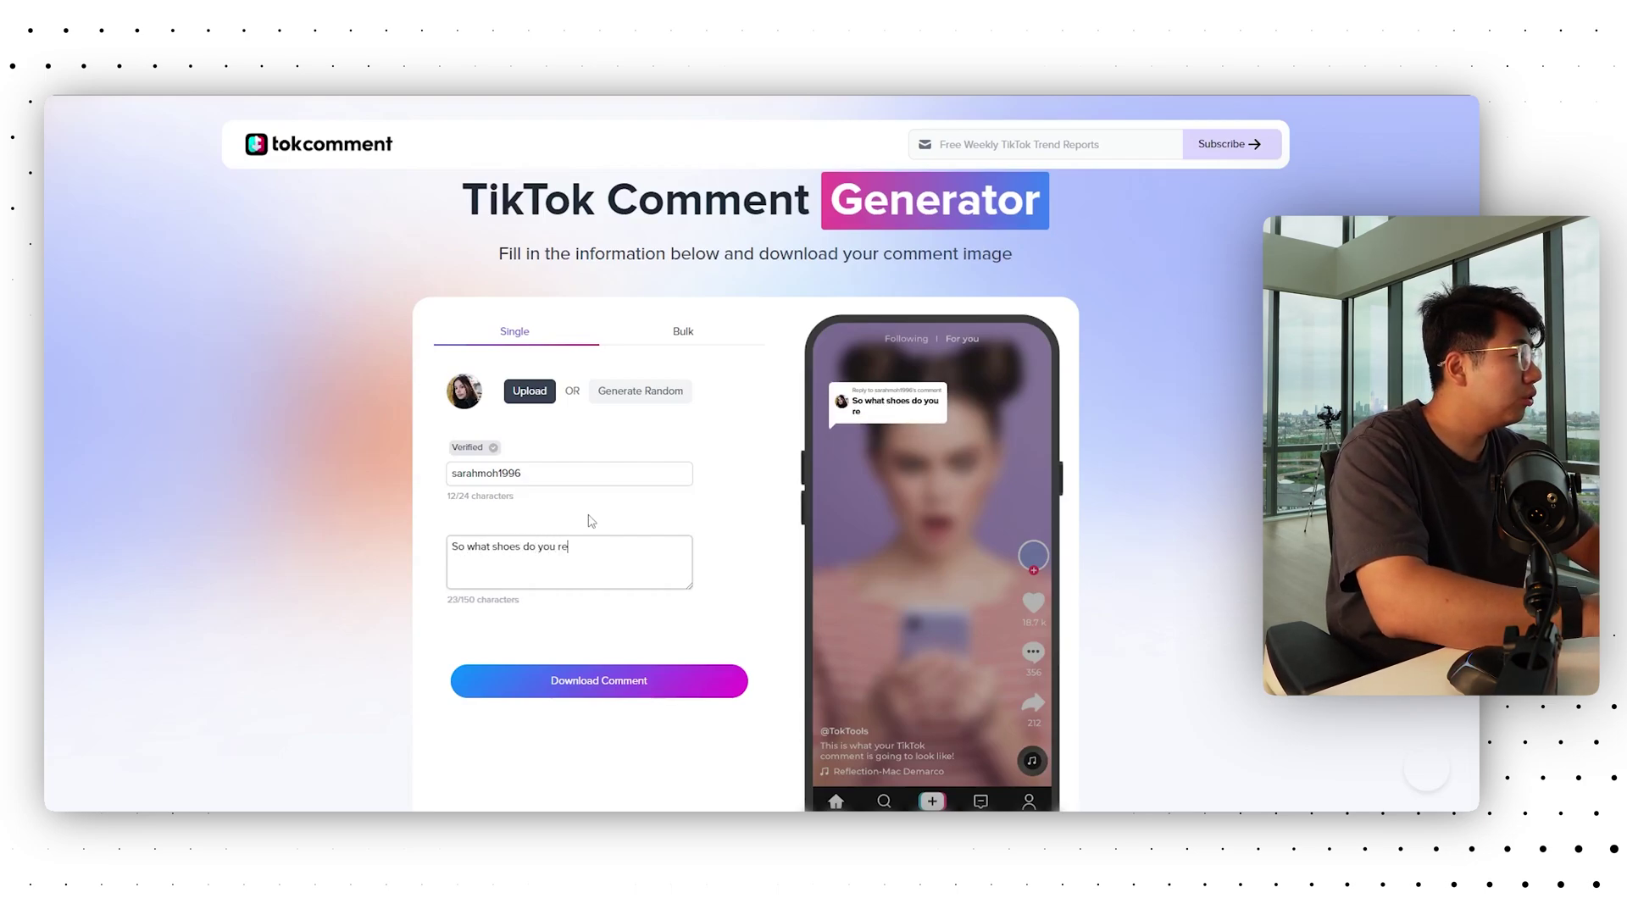
left_click(623, 685)
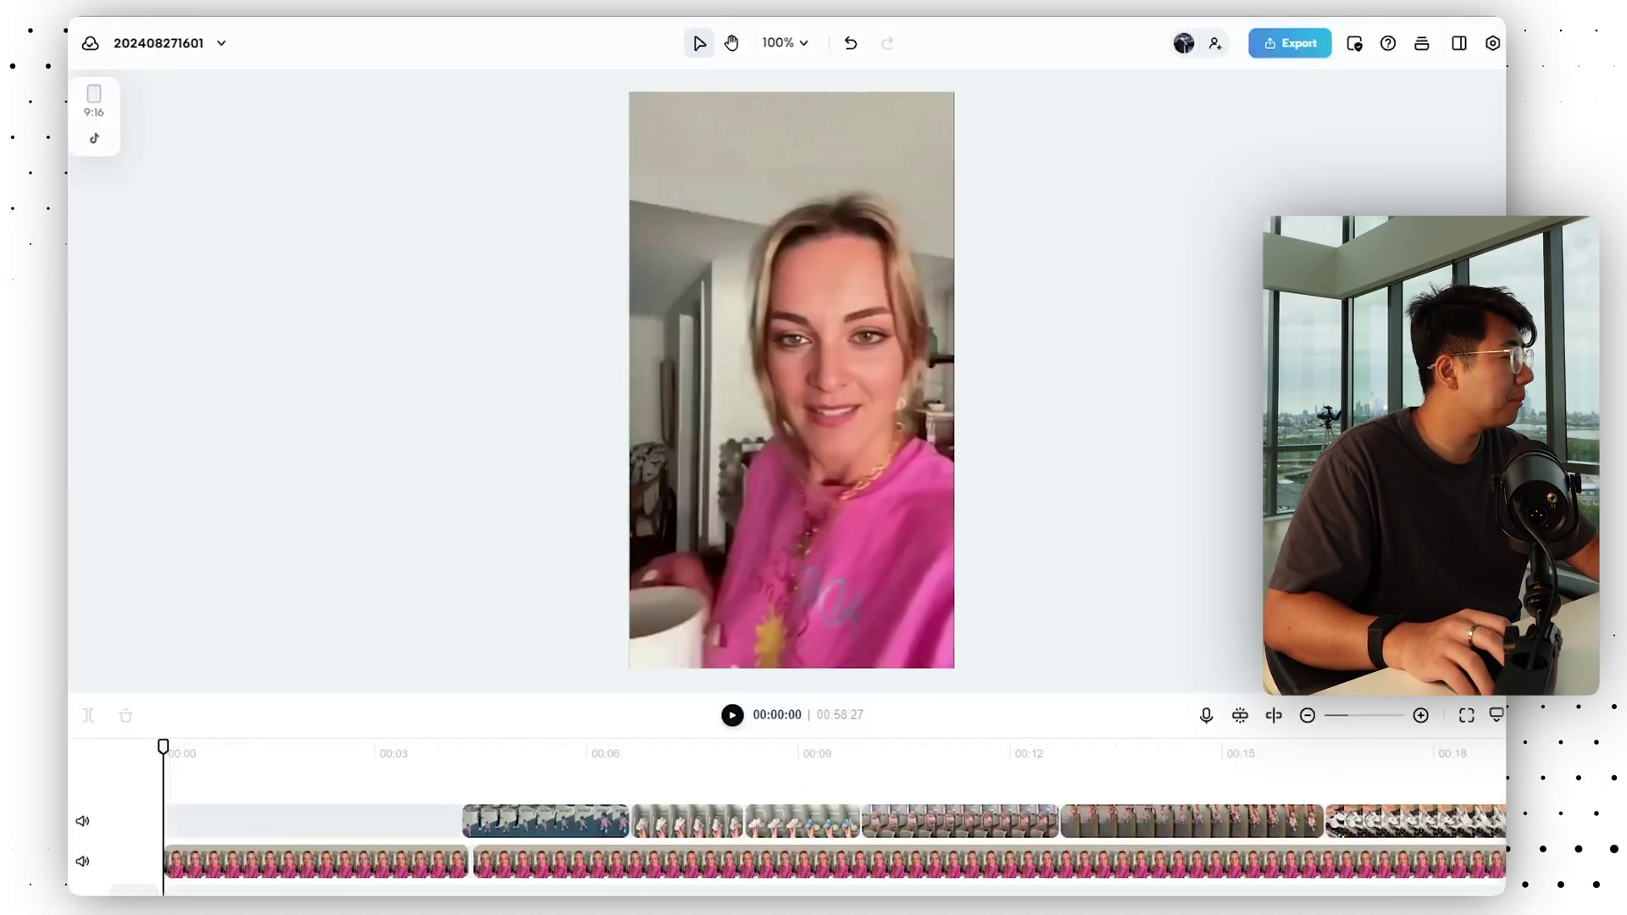
- Add the comment PNG to the timeline, shrink it near the top of the frame, and play back to check
left_click_drag(410, 817, 466, 822)
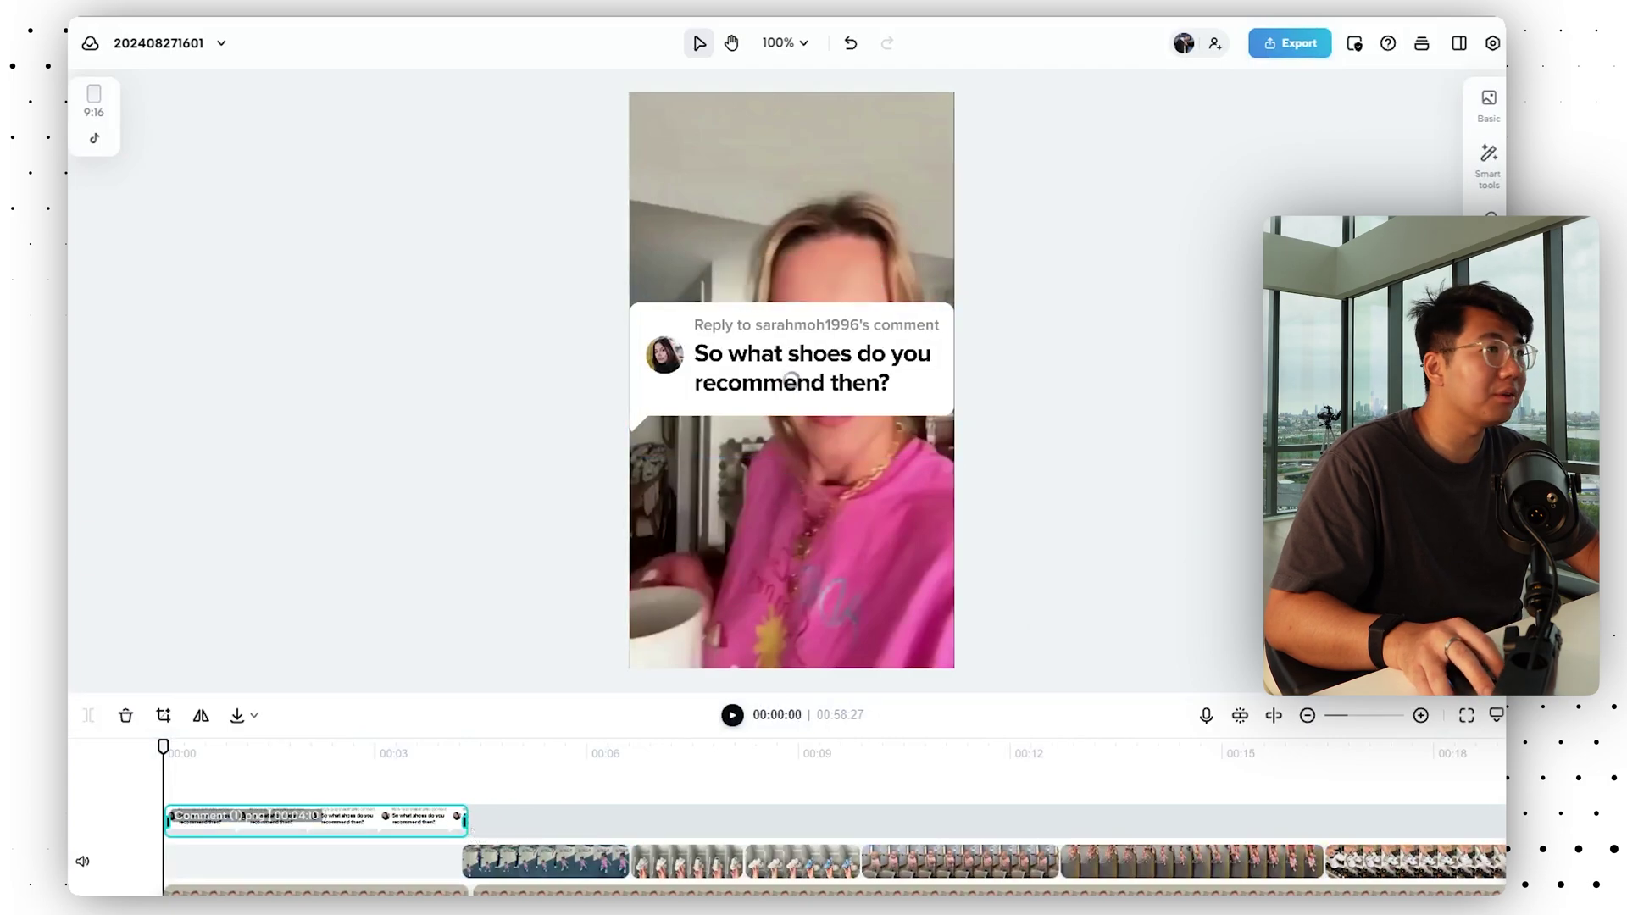
left_click_drag(847, 365, 847, 131)
left_click_drag(955, 225, 734, 258)
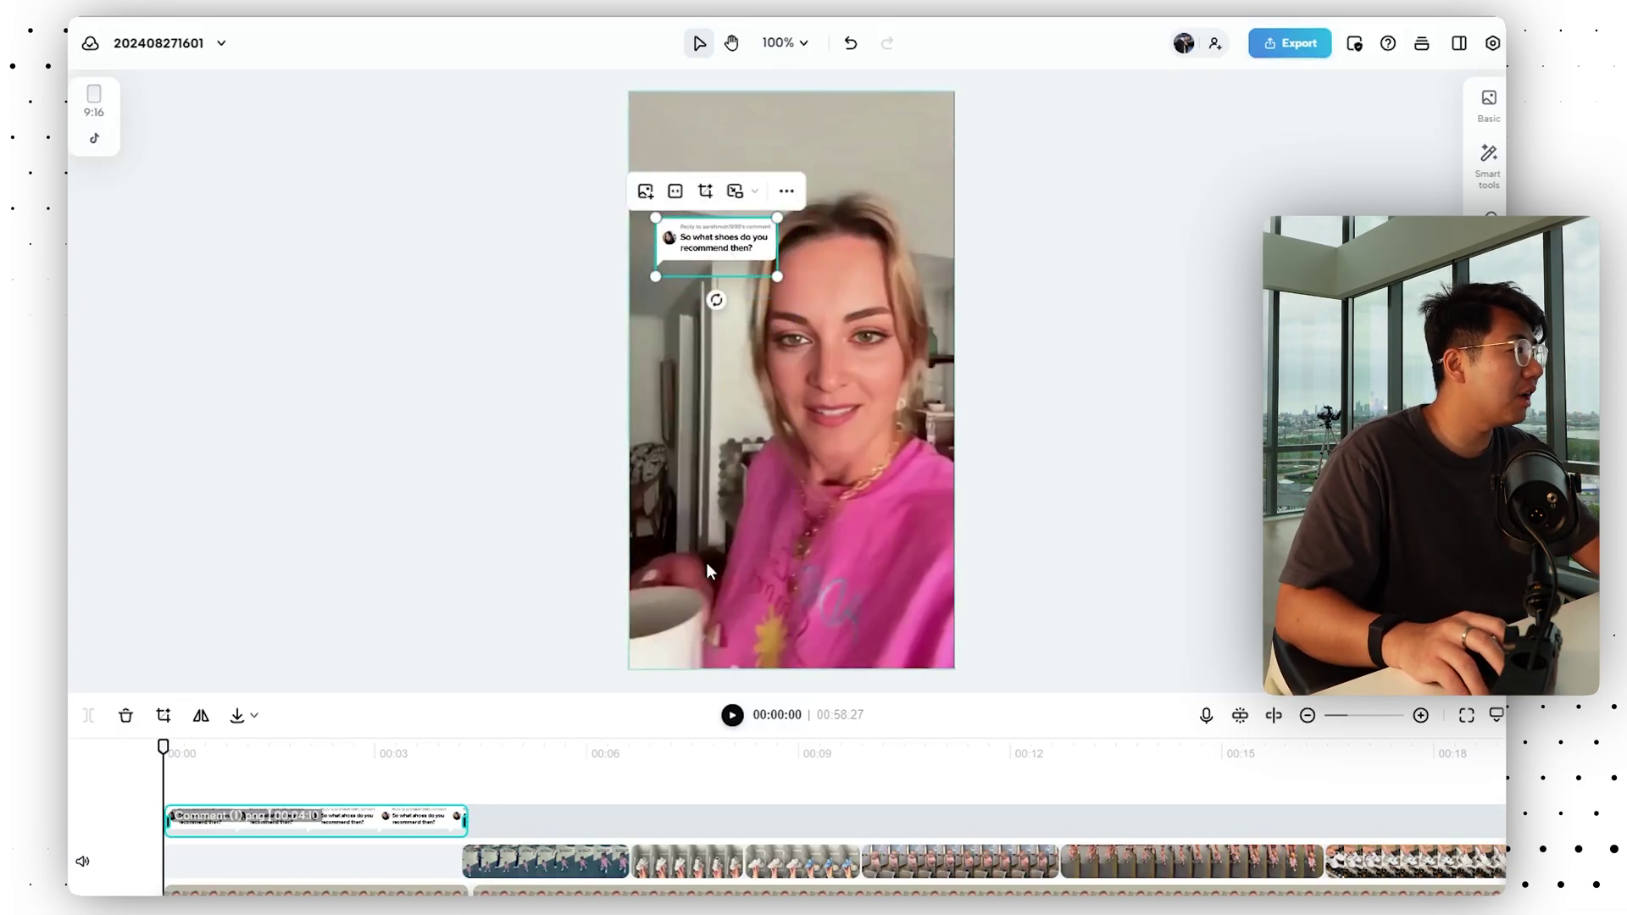
left_click_drag(738, 258, 782, 281)
key("space")
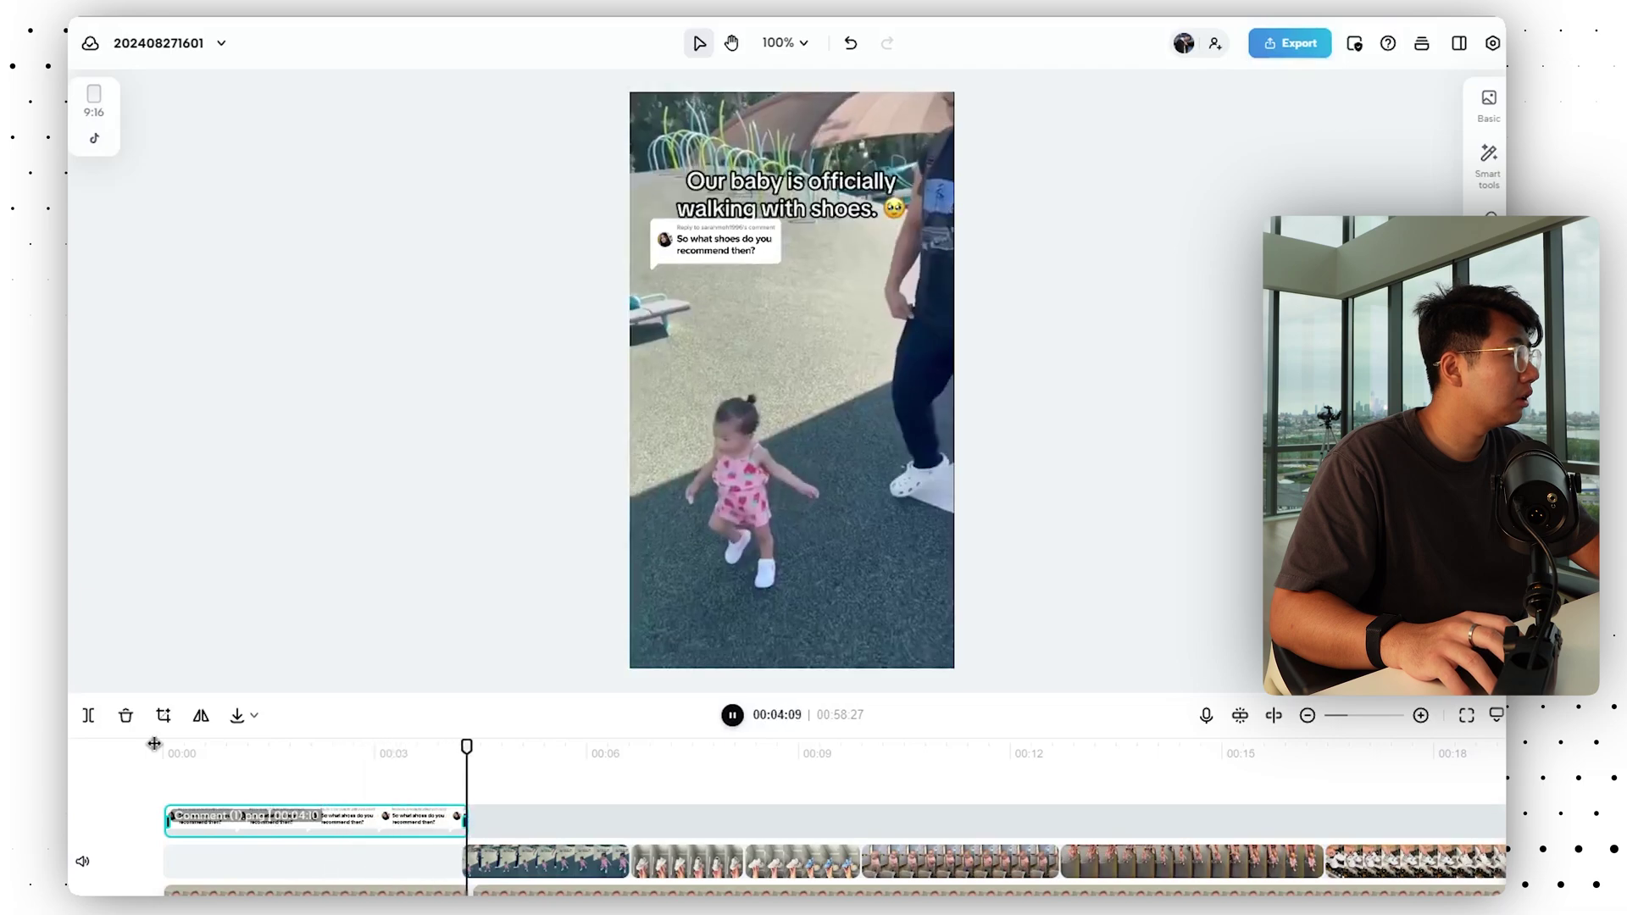
key("space")
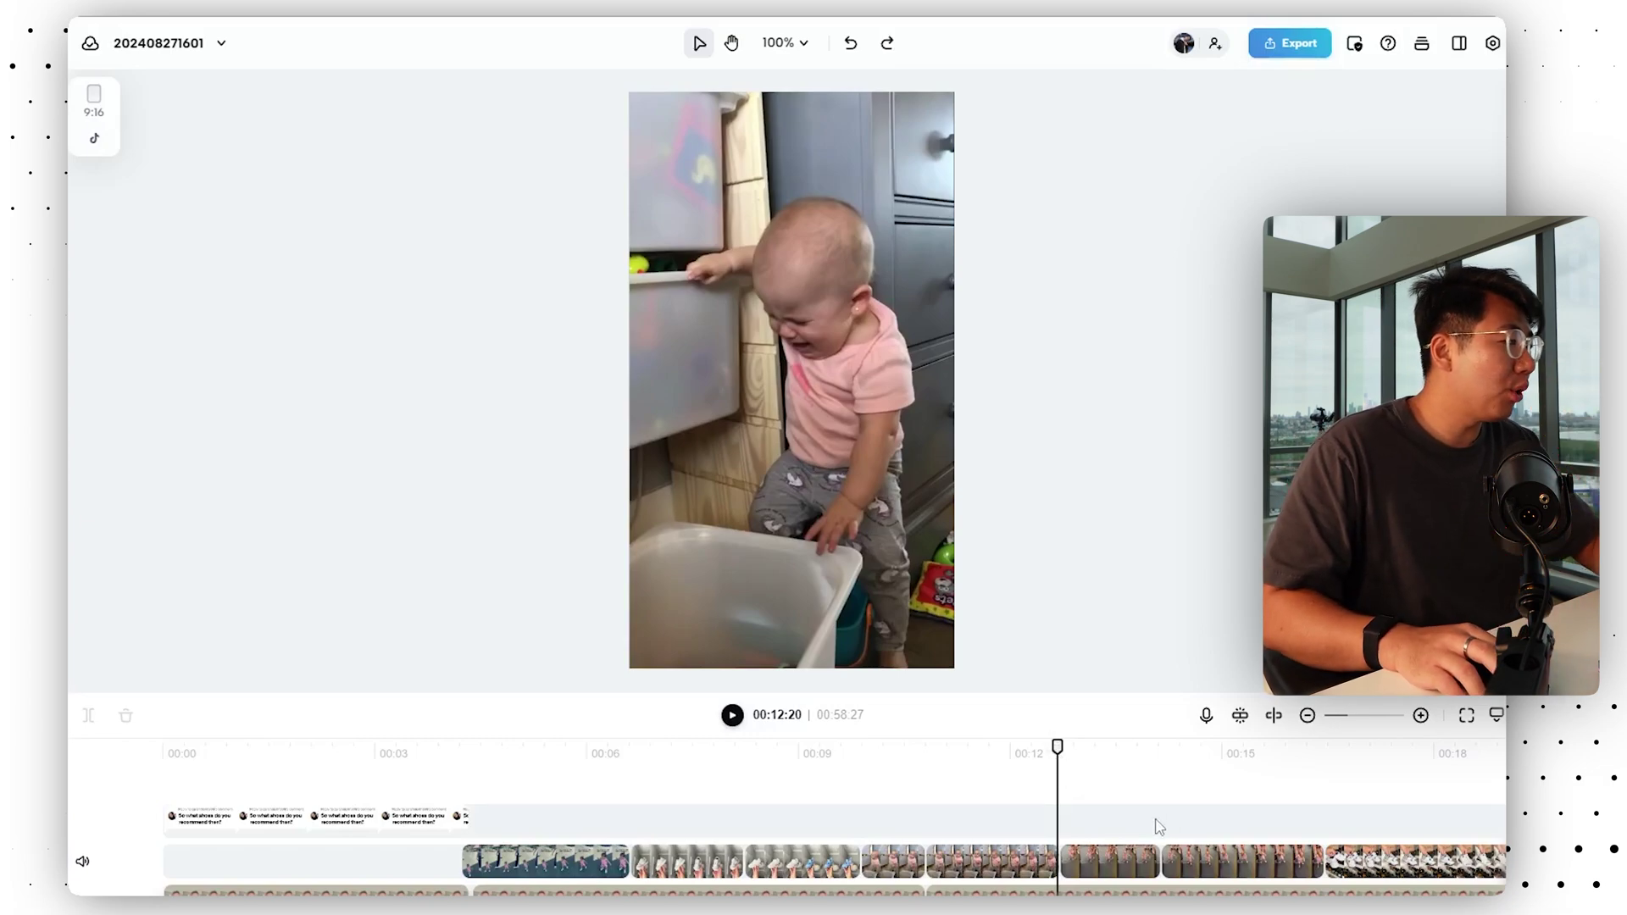
- Split a short piece out of the presenter clip and lift it onto the upper track
scroll(1155, 828, "down", 3)
left_click(1080, 828)
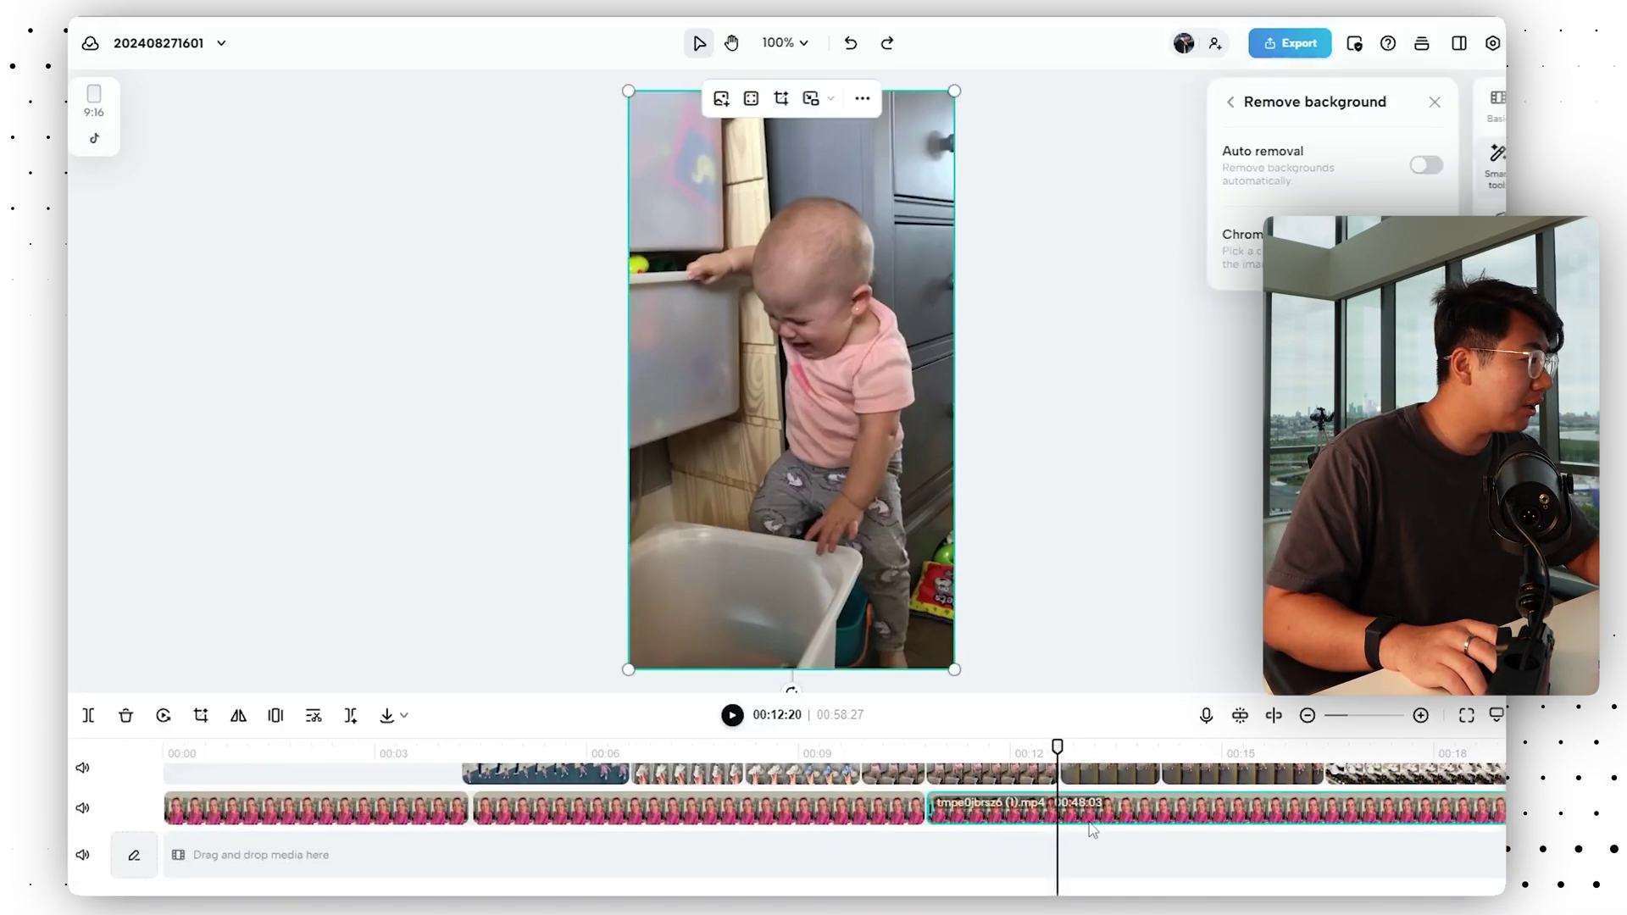
scroll(1080, 828, "up", 3)
left_click(88, 715)
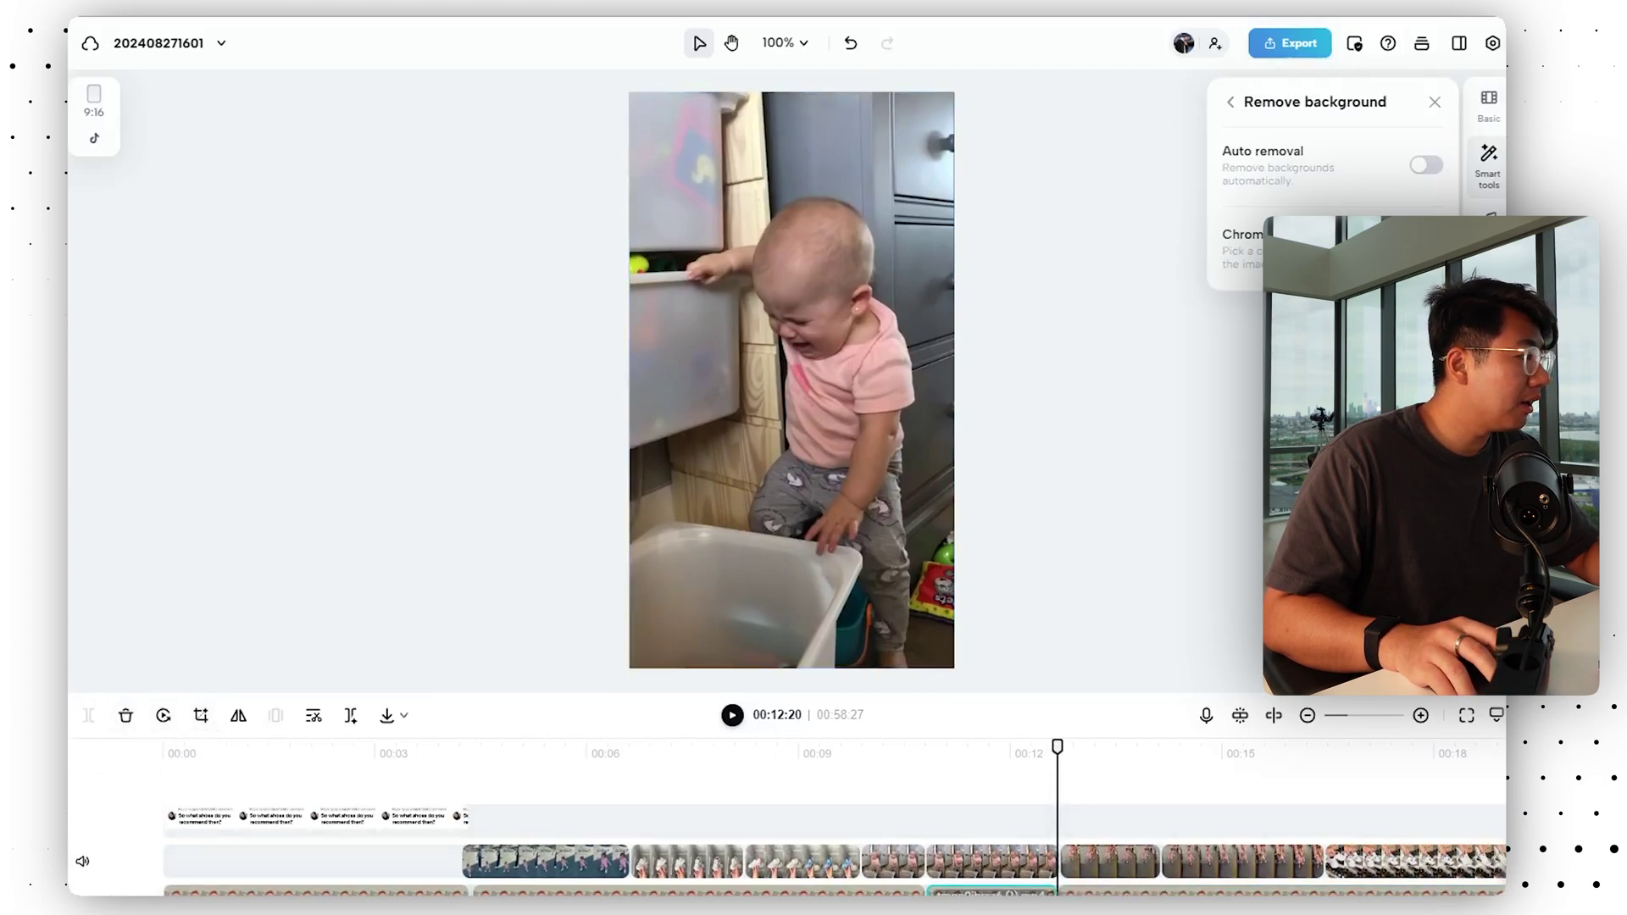
left_click(1123, 890)
left_click_drag(1057, 747, 1117, 748)
left_click_drag(1162, 749, 1159, 748)
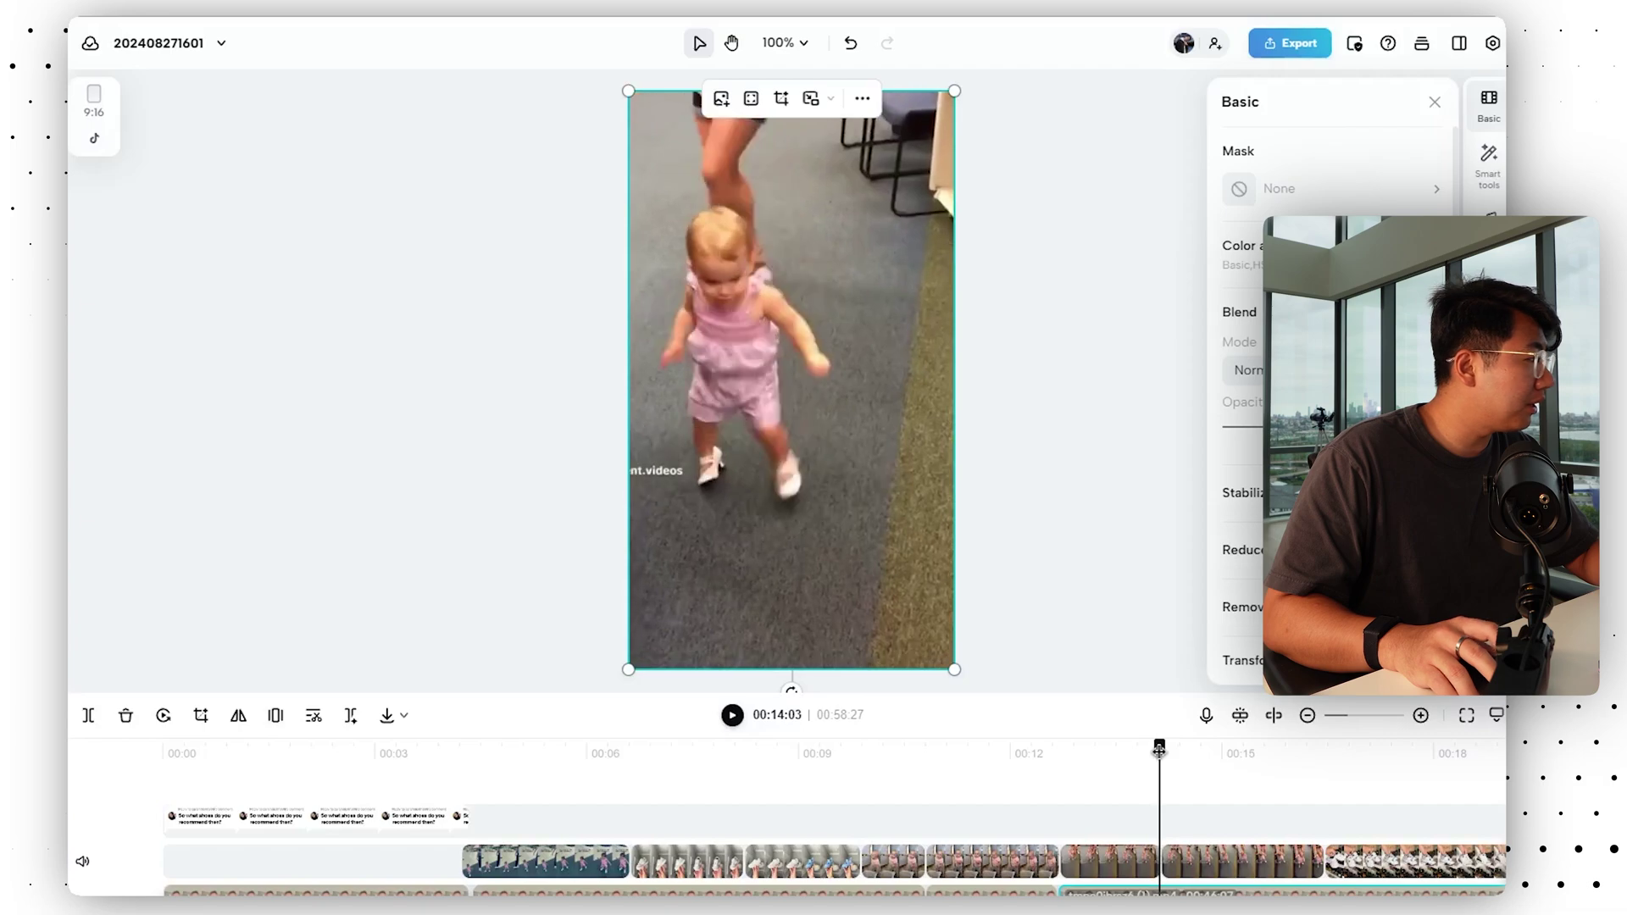
left_click(88, 716)
scroll(1106, 835, "down", 2)
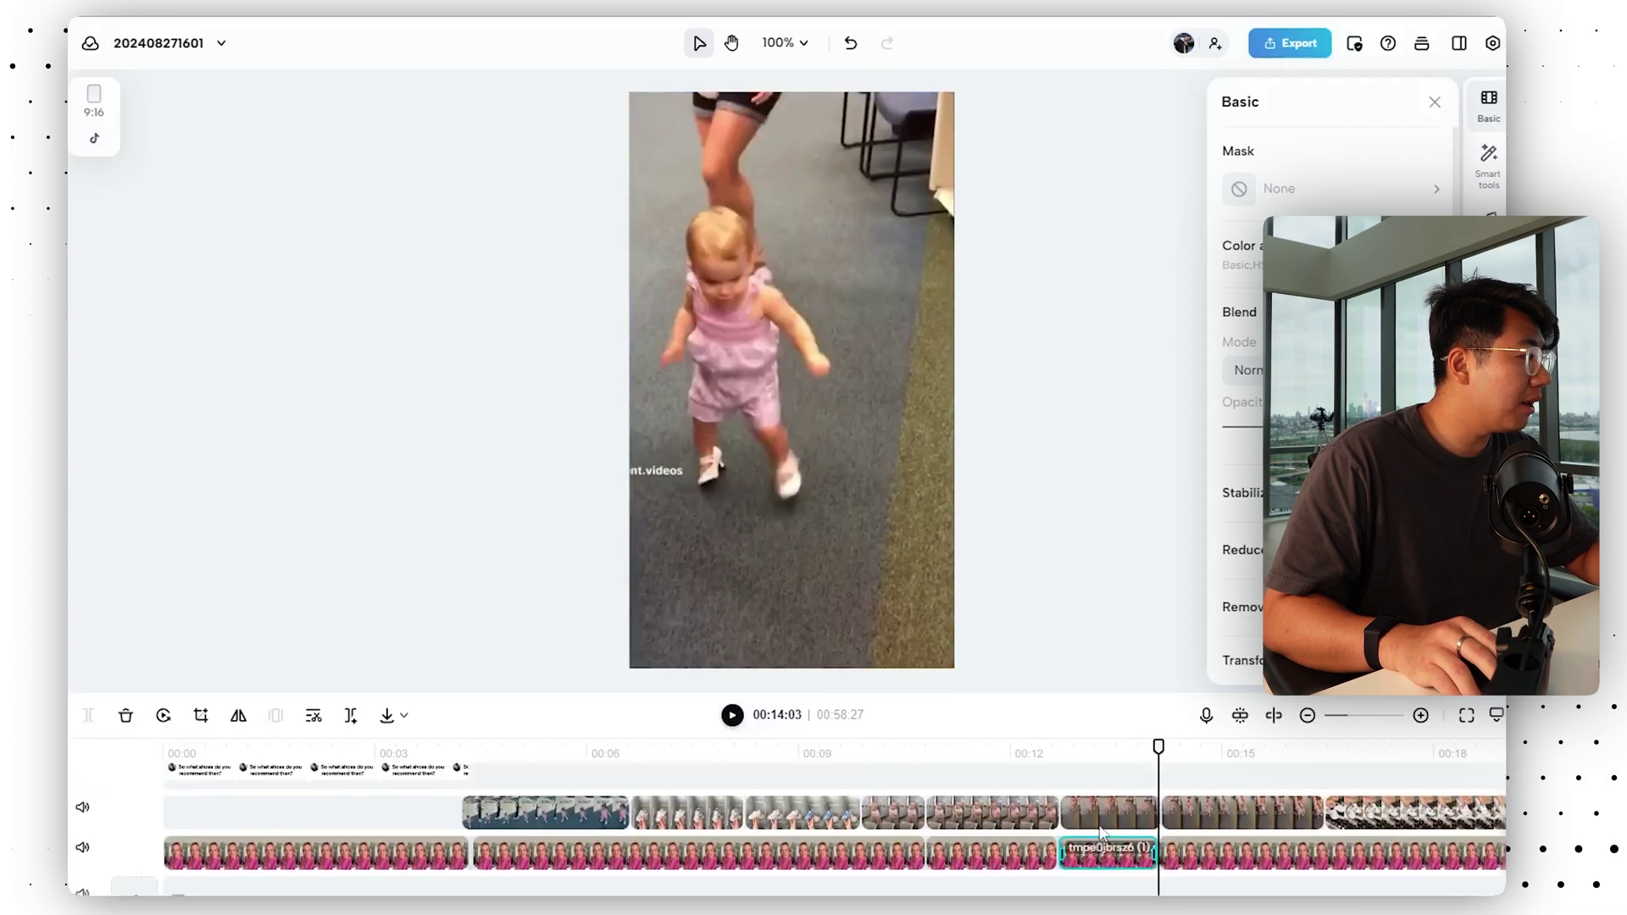
mouse_move(1106, 833)
left_mouse_down()
mouse_move(1114, 796)
mouse_move(1112, 819)
left_mouse_up()
- Shrink the presenter piece into the bottom-right corner and apply Auto removal background removal
left_click(1084, 754)
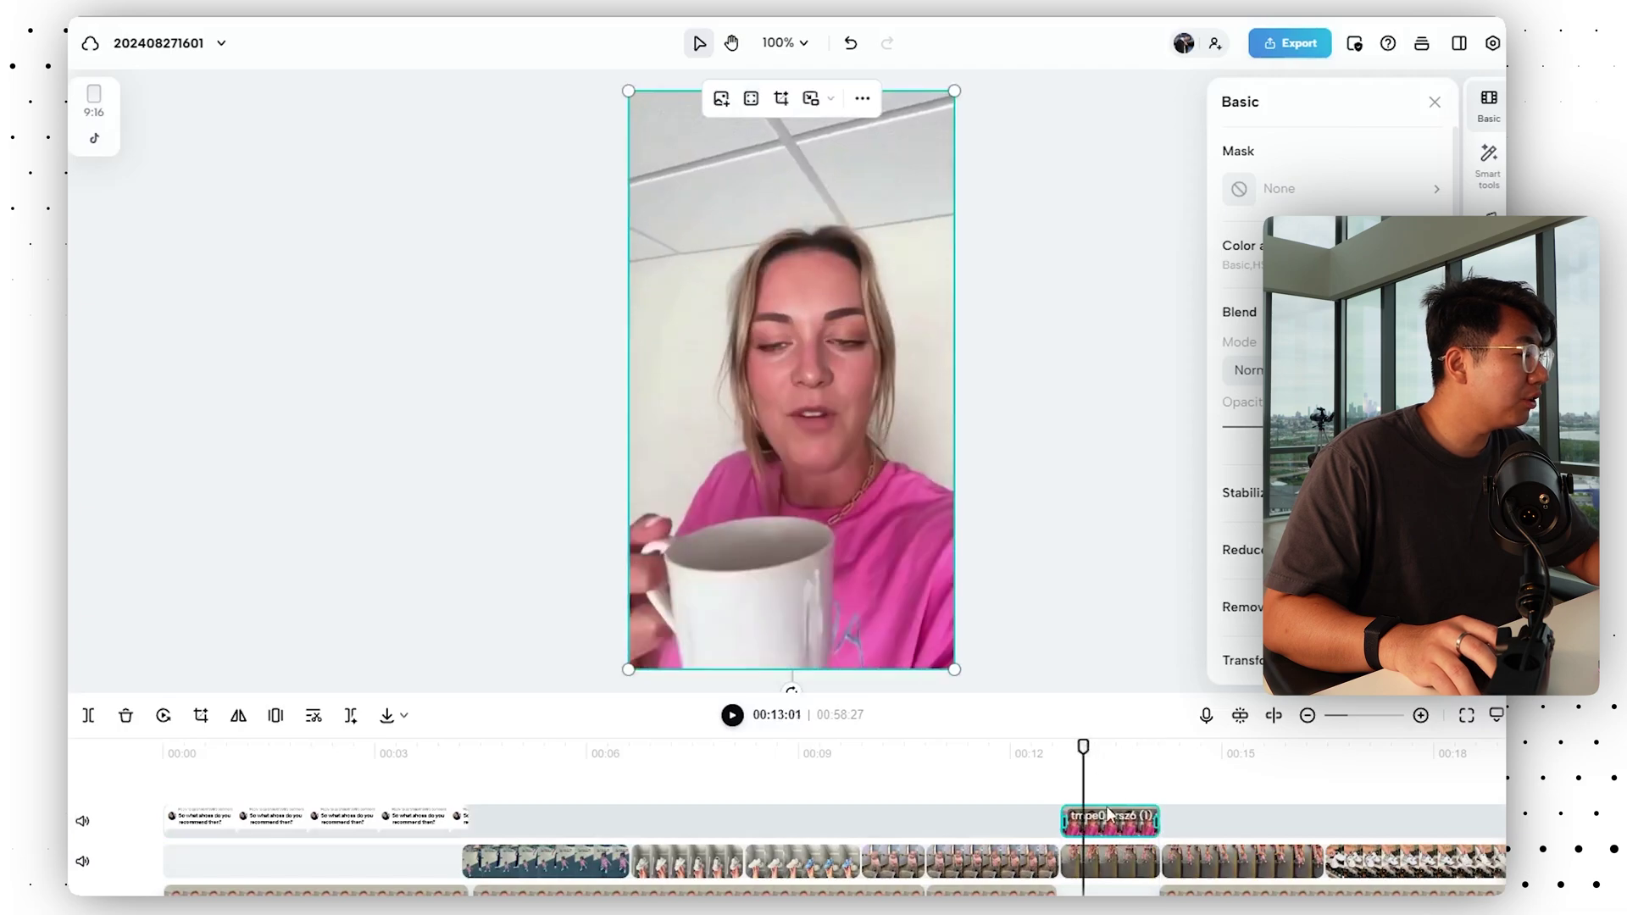
left_click_drag(954, 670, 762, 329)
left_click_drag(733, 267, 928, 608)
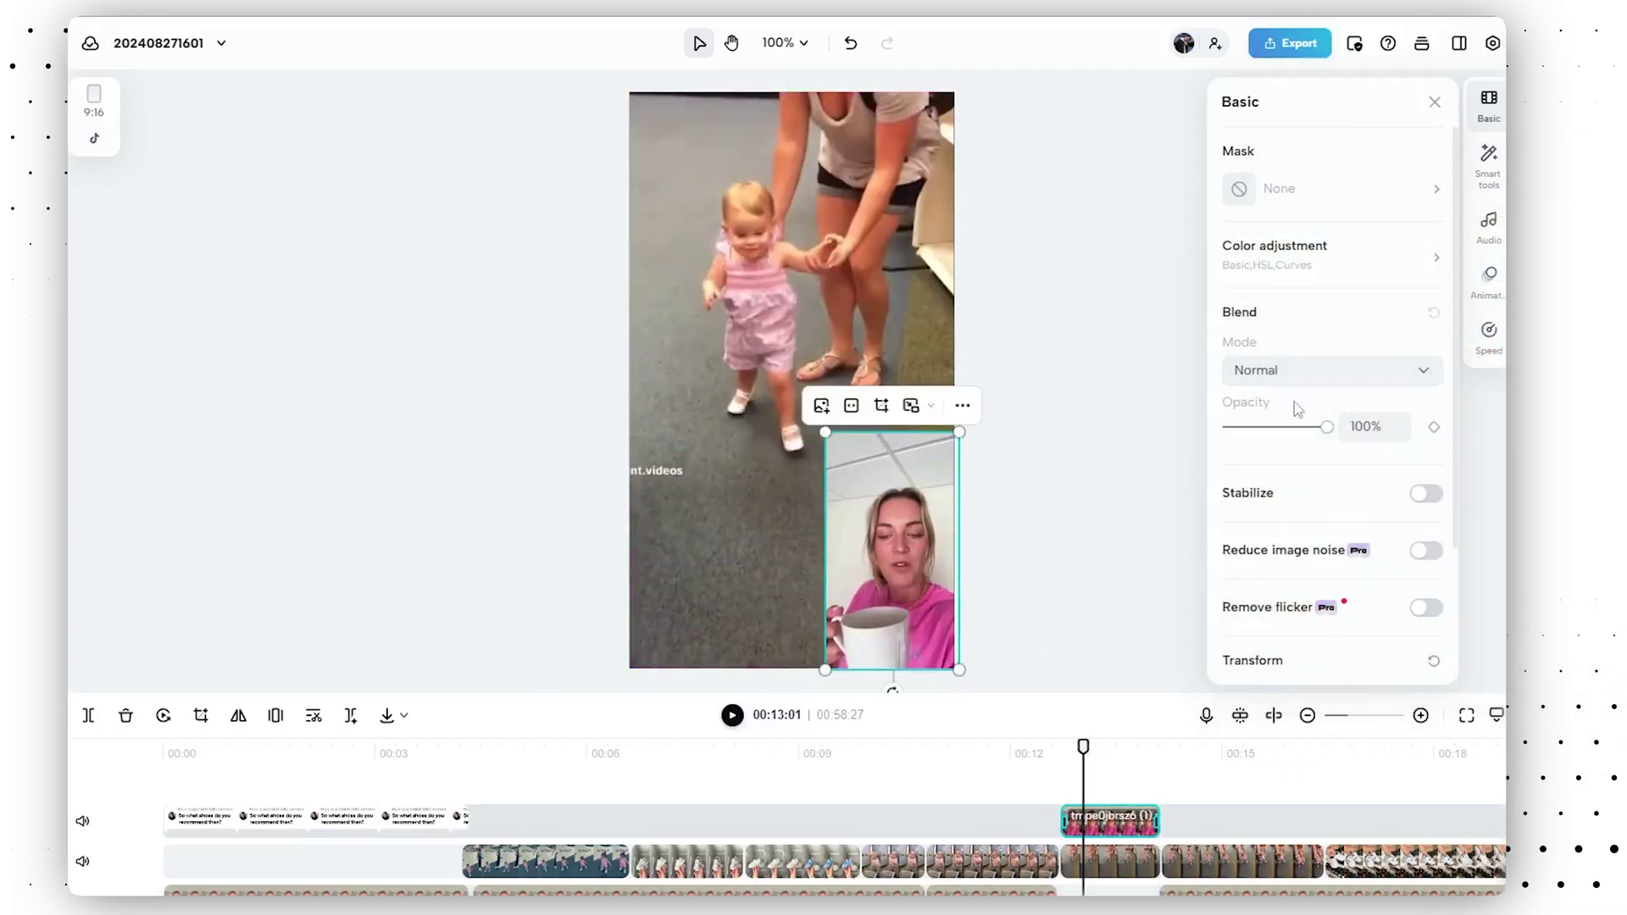
left_click(1493, 180)
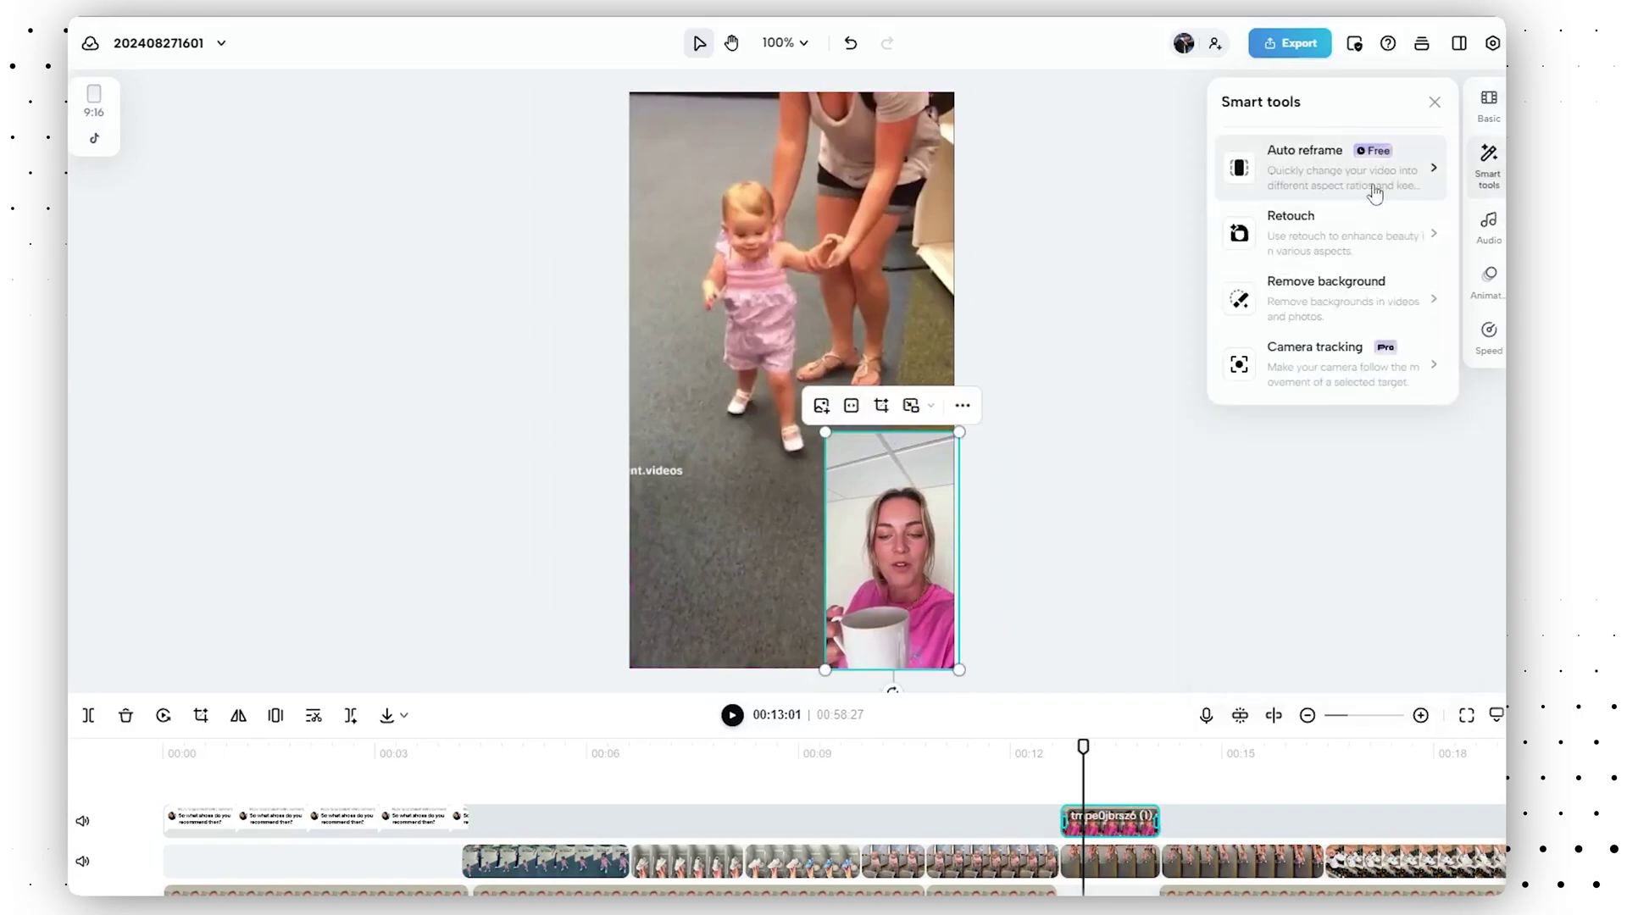
left_click(1297, 308)
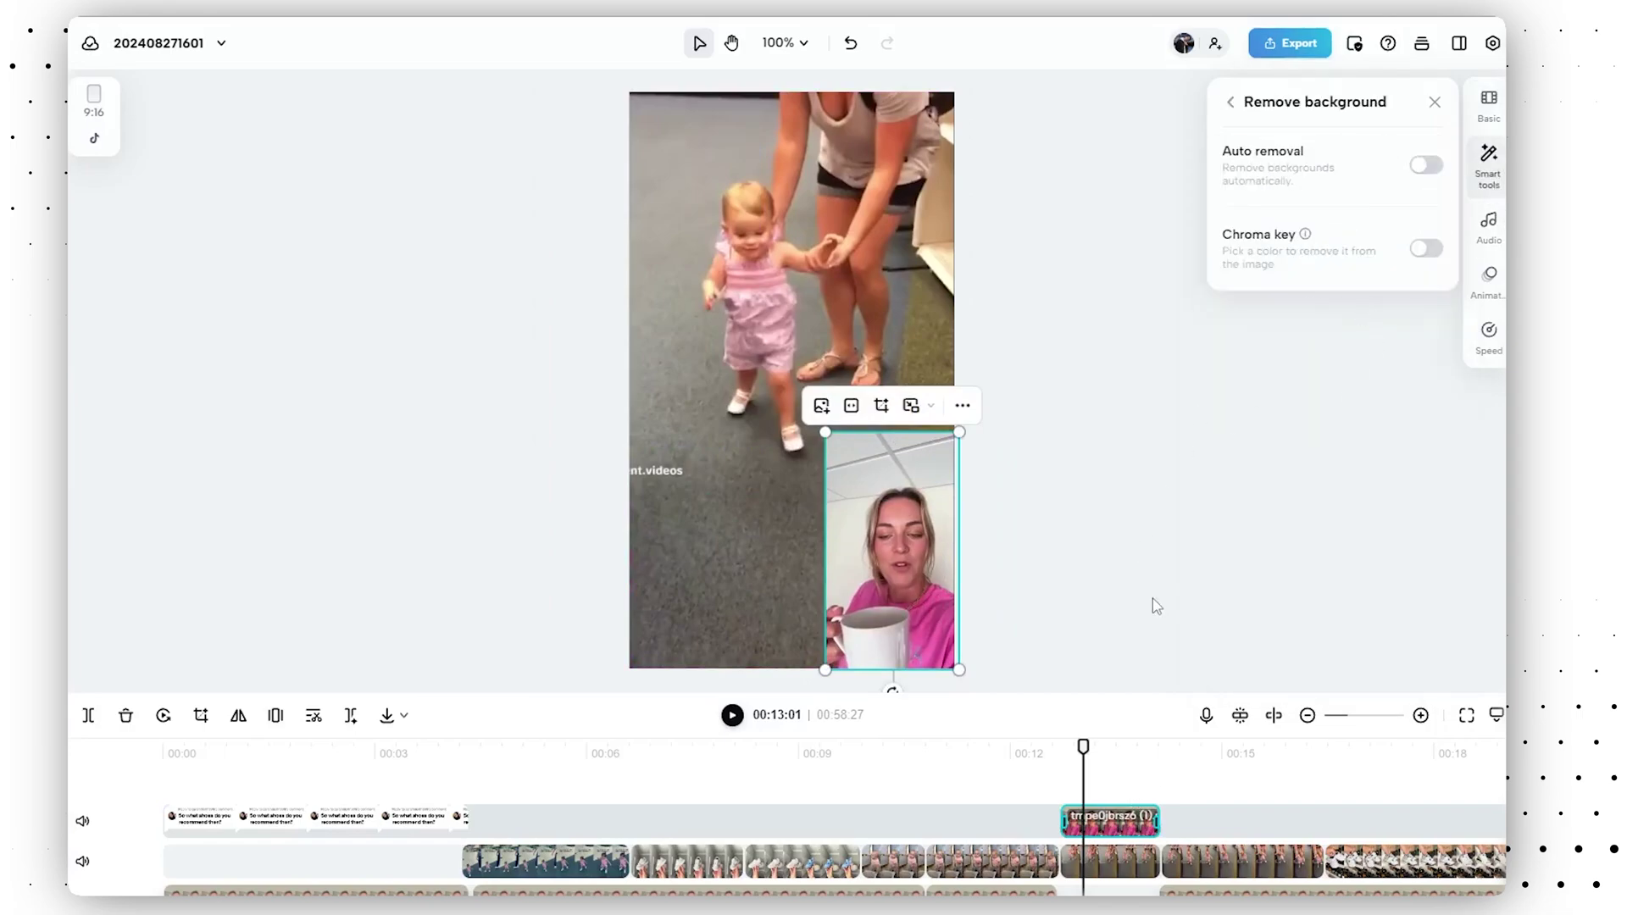
left_click(1426, 165)
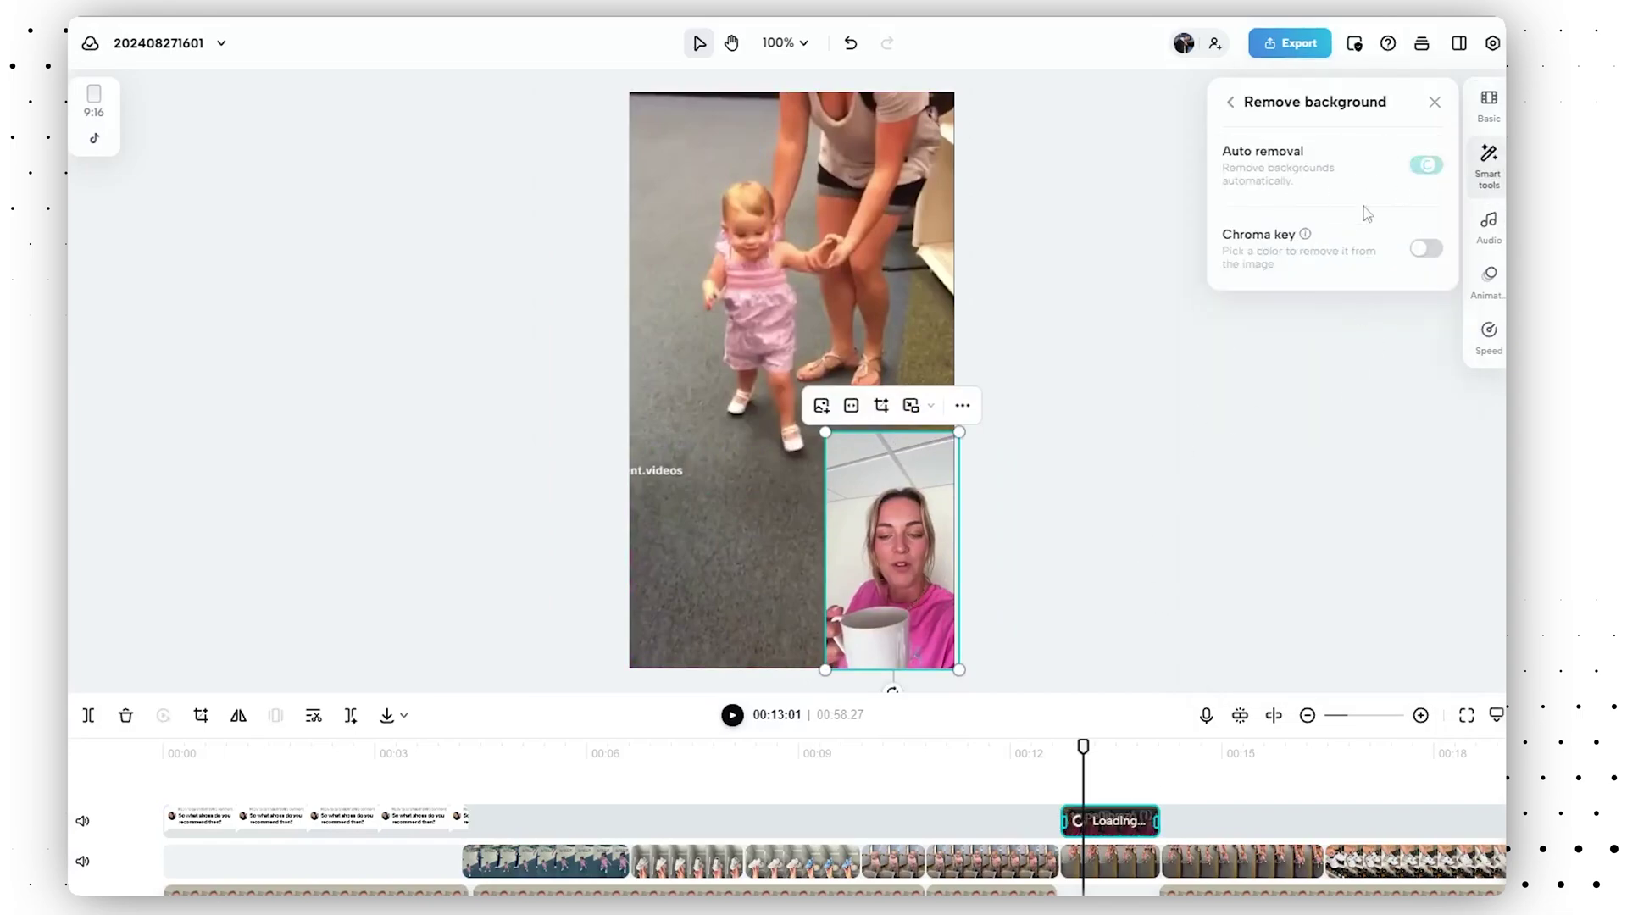
- Play back the cutout section over the baby B-roll to check it
left_click(1070, 746)
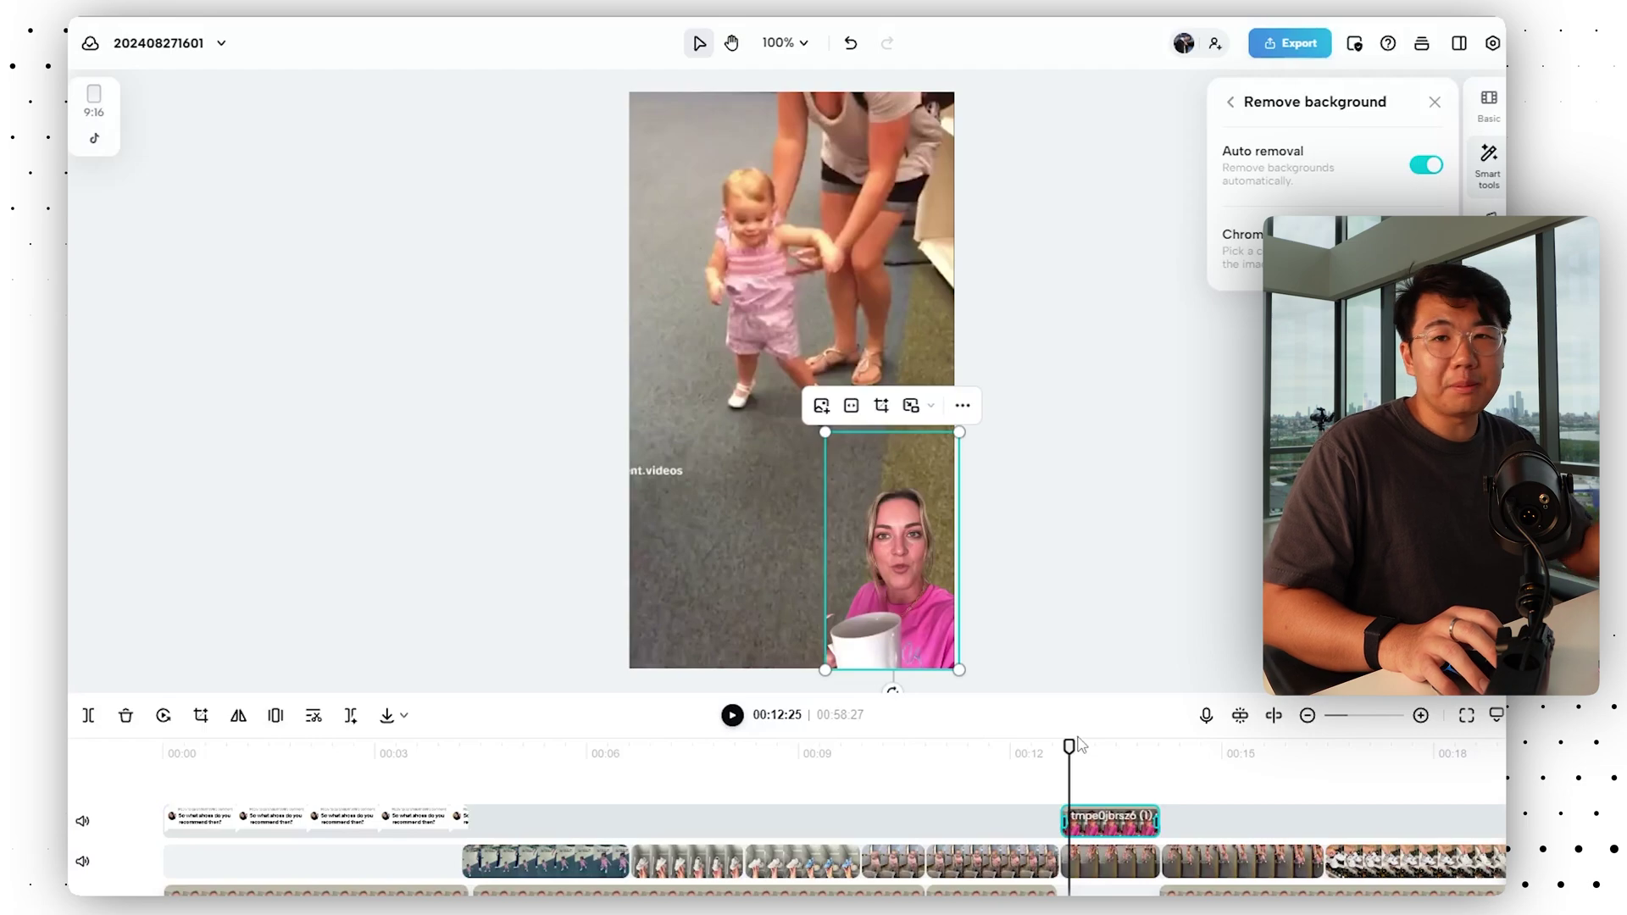
key("space")
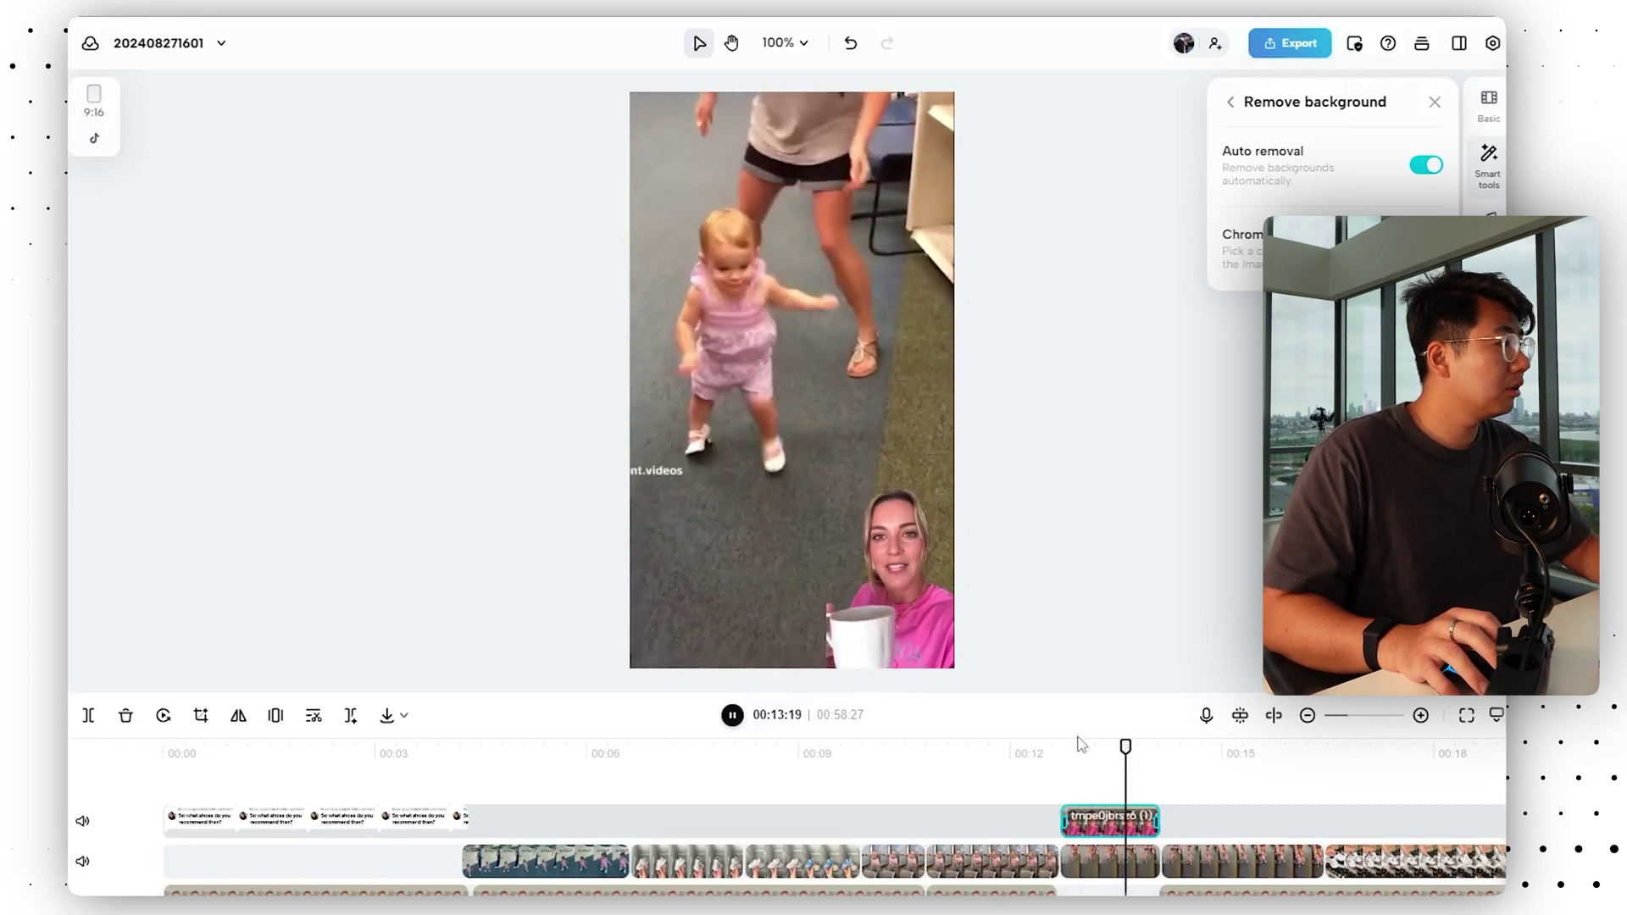
key("space")
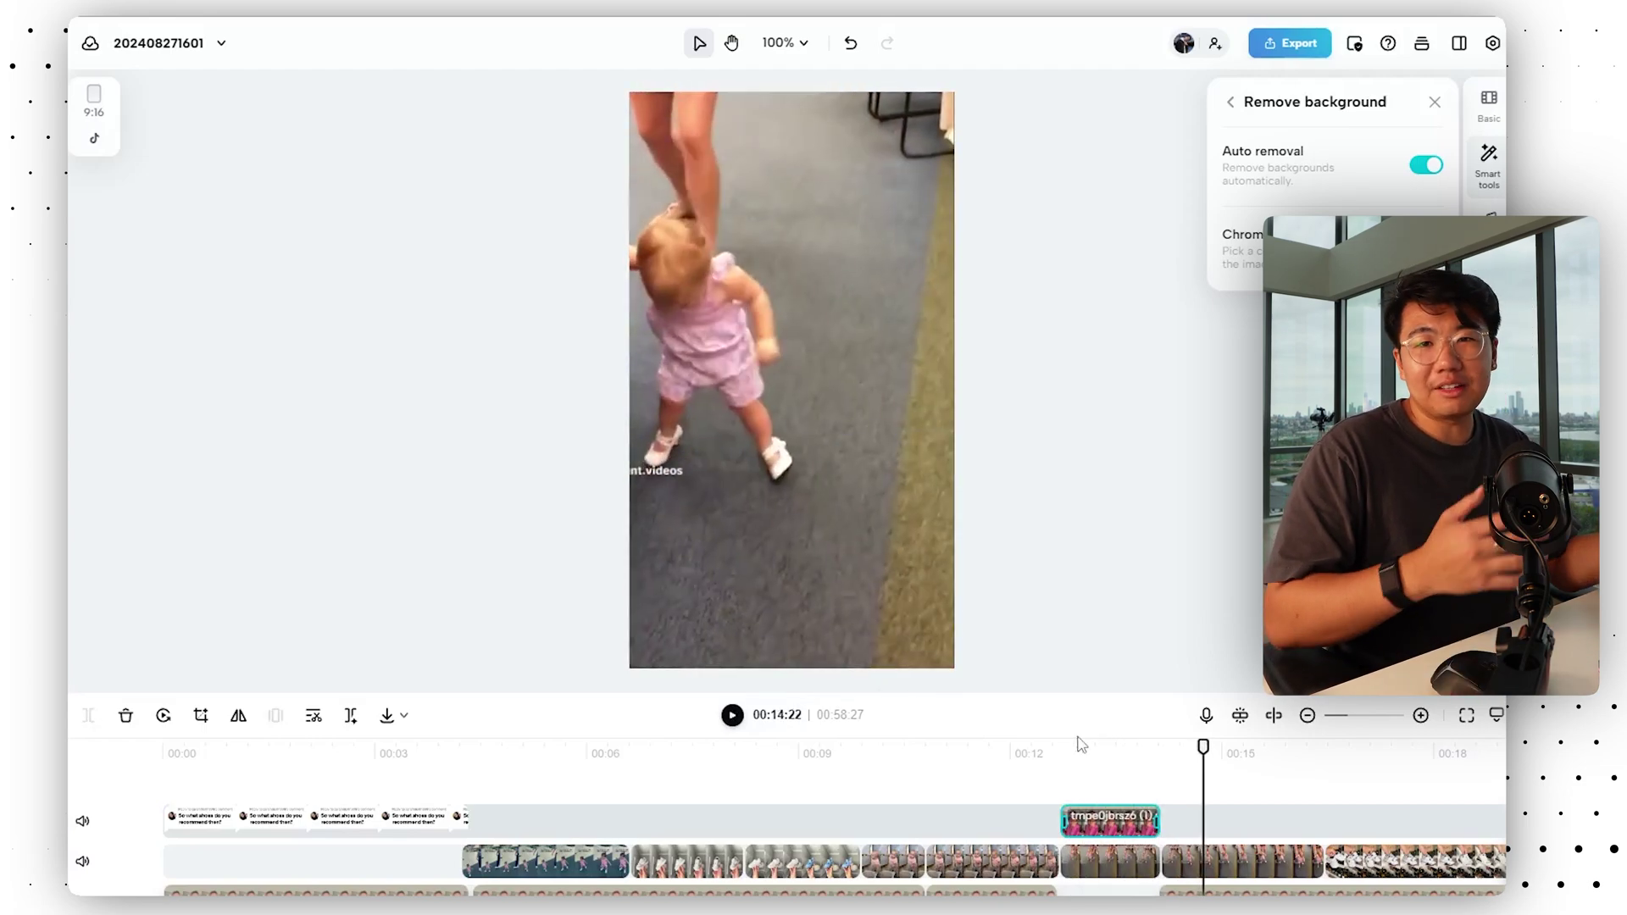
key("Right")
key("Right")
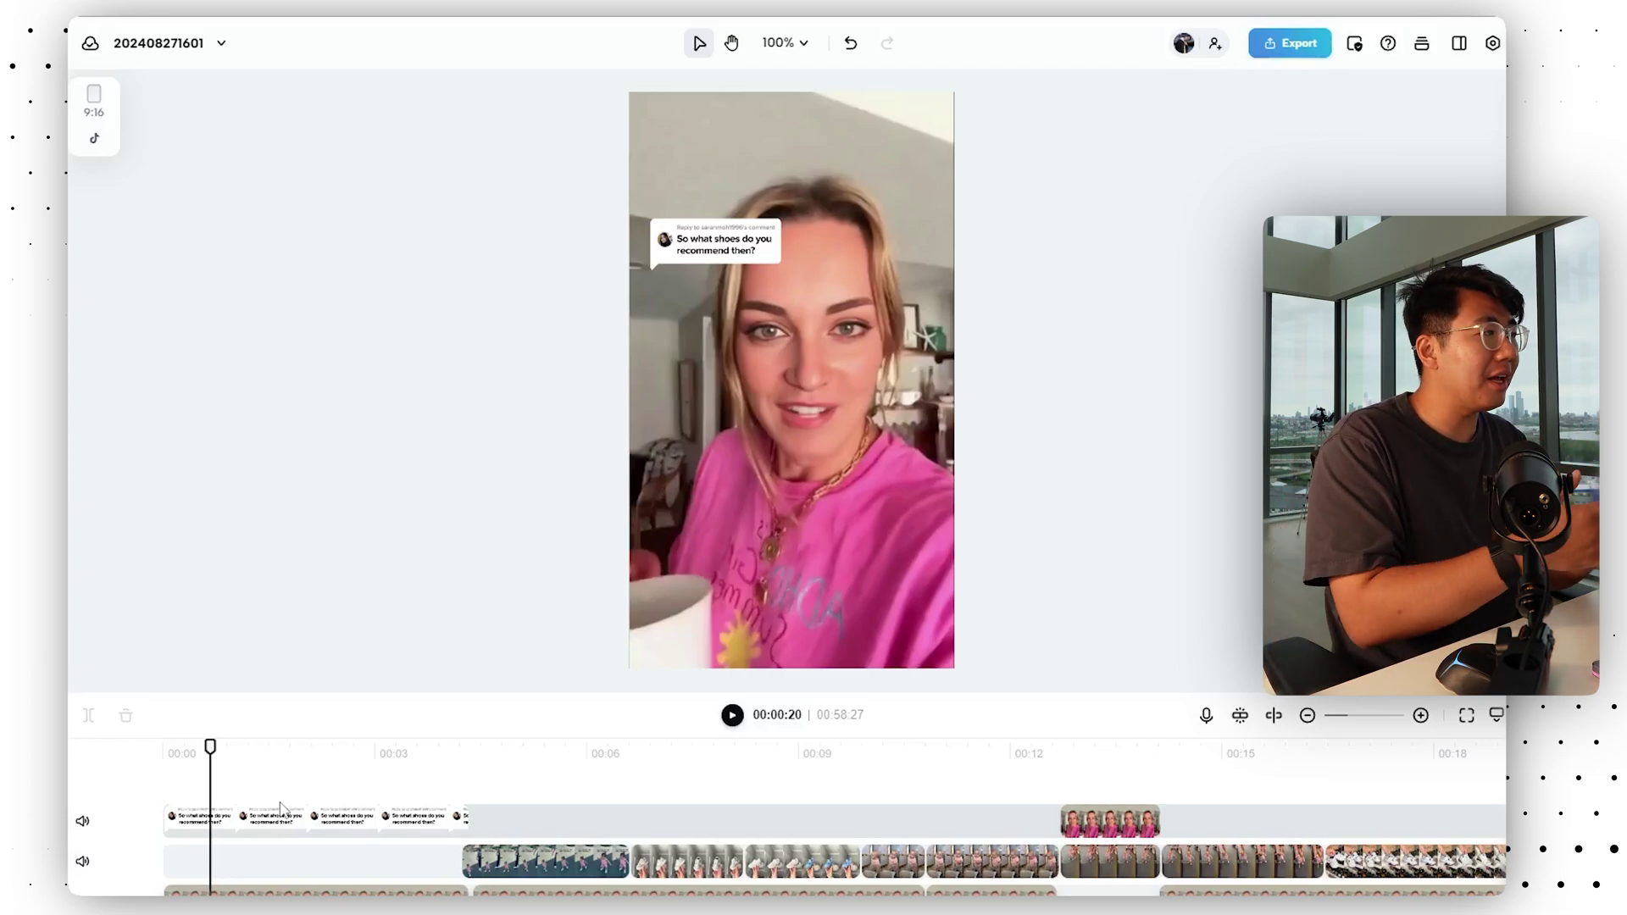
- Move the playhead to 00:13:09, where the background-free presenter cutout sits over the toddler clip
left_click(1102, 767)
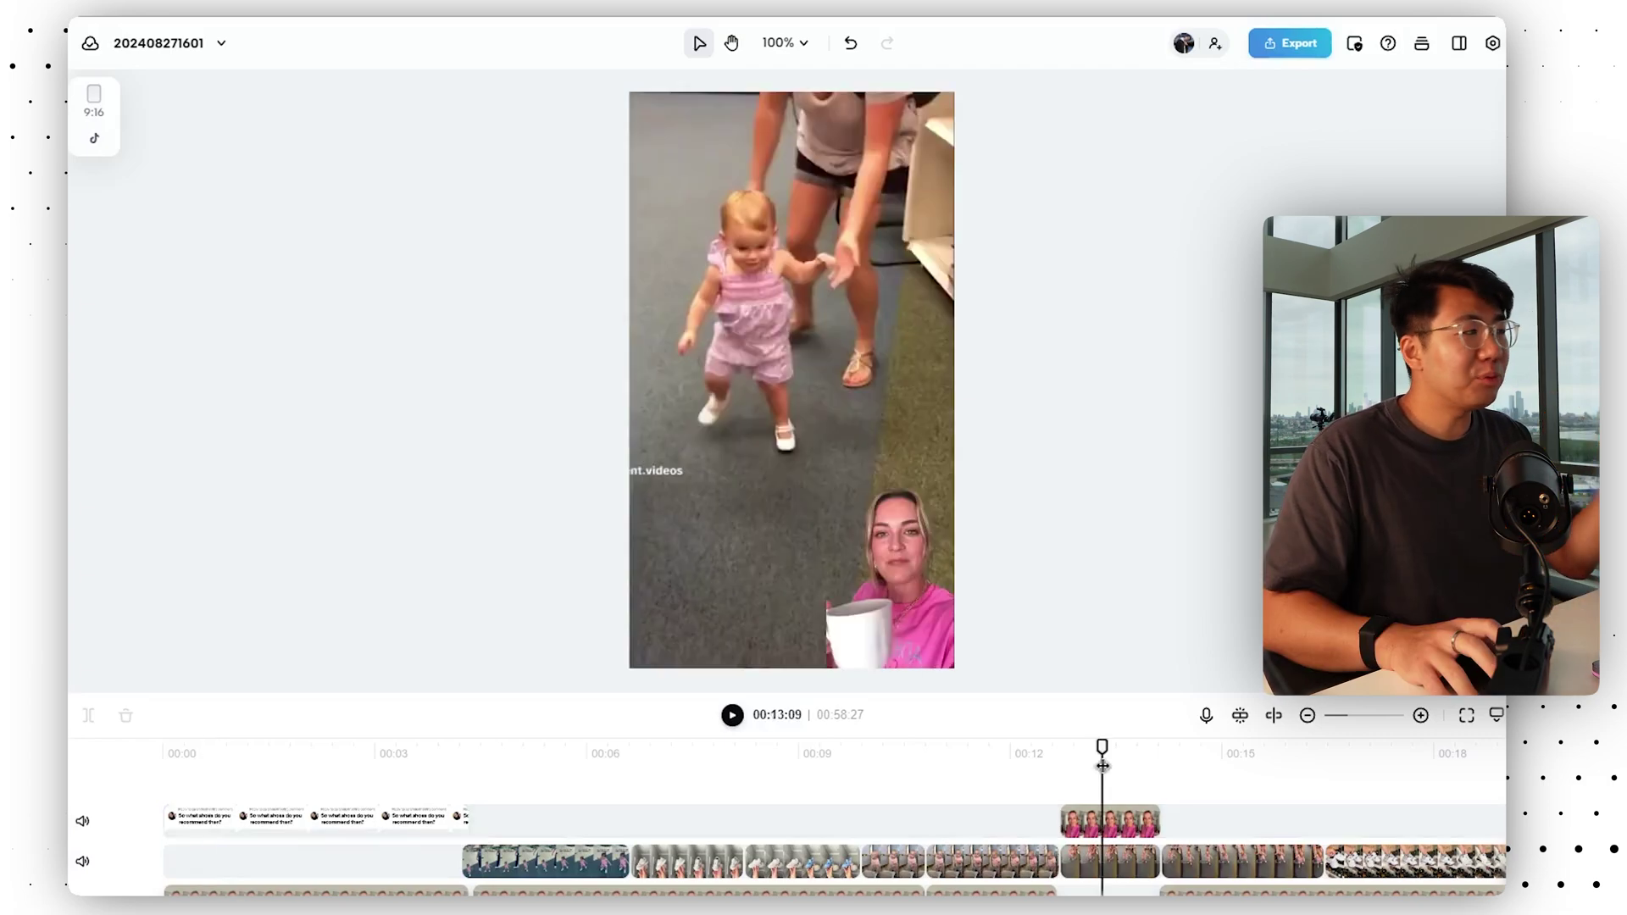